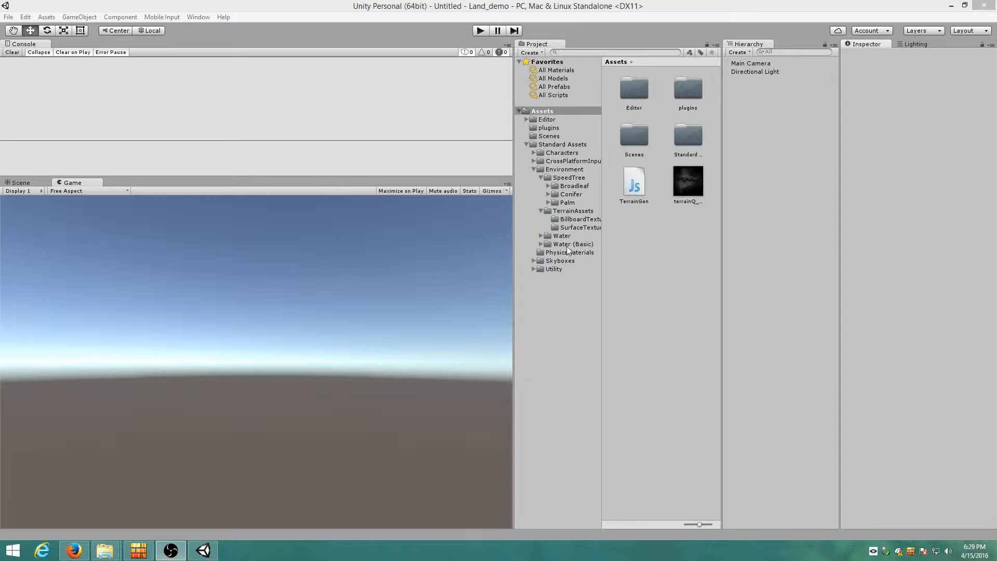
Inspect the import settings of the TerrainGen script in the project assets
click(649, 290)
click(636, 195)
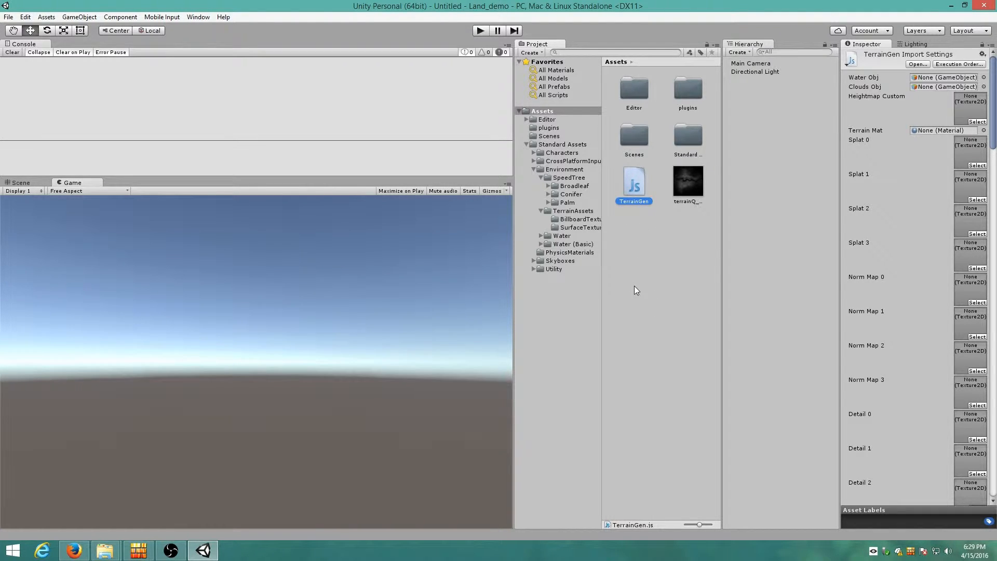
click(668, 264)
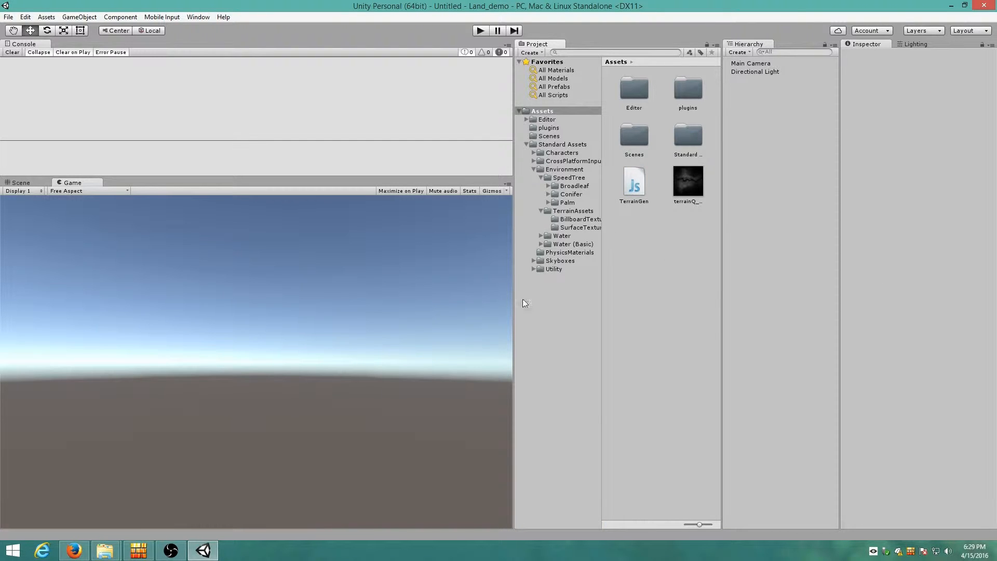
click(642, 189)
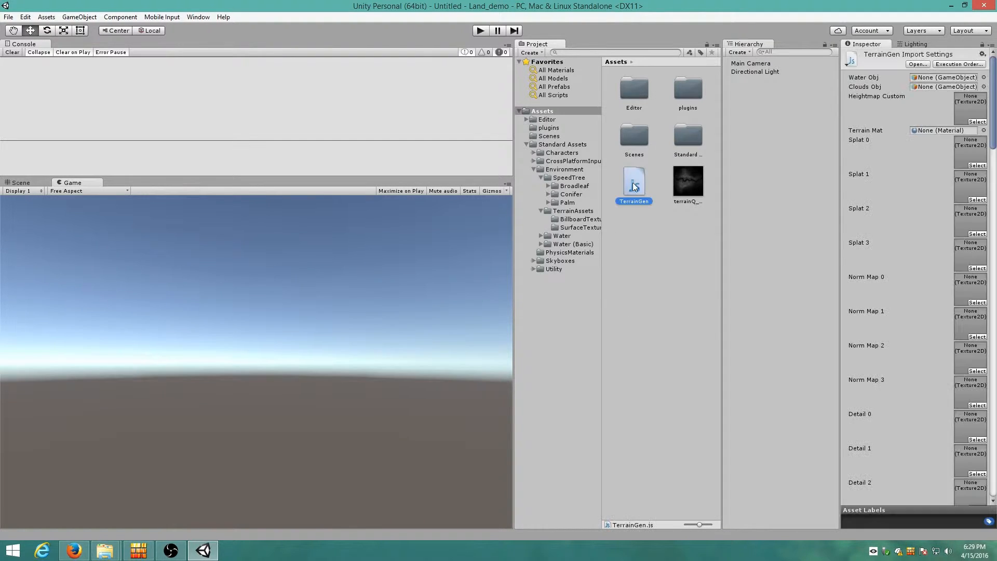
click(656, 255)
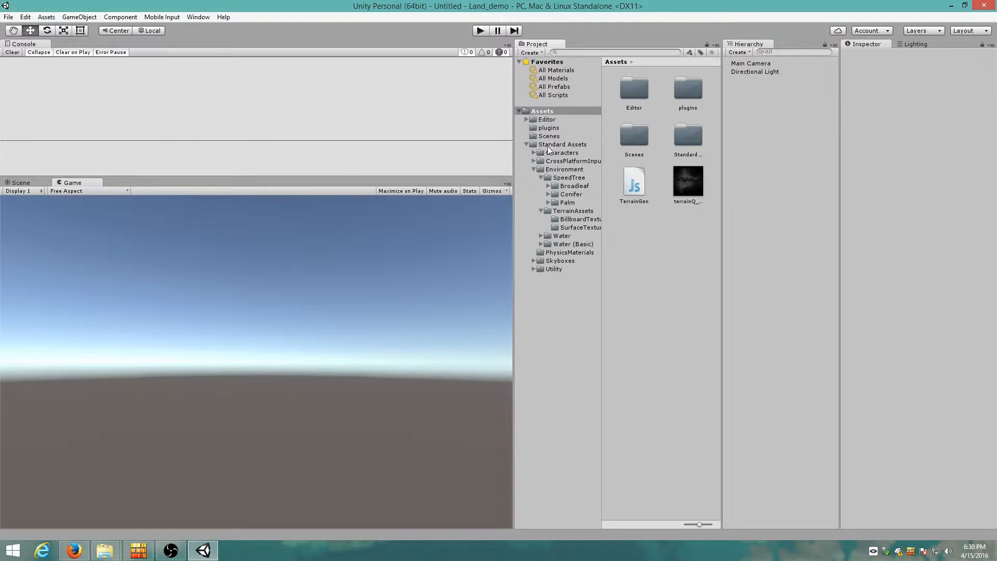
Examine the contents of the Standard Assets folder and the built-in asset packages available for import
click(526, 144)
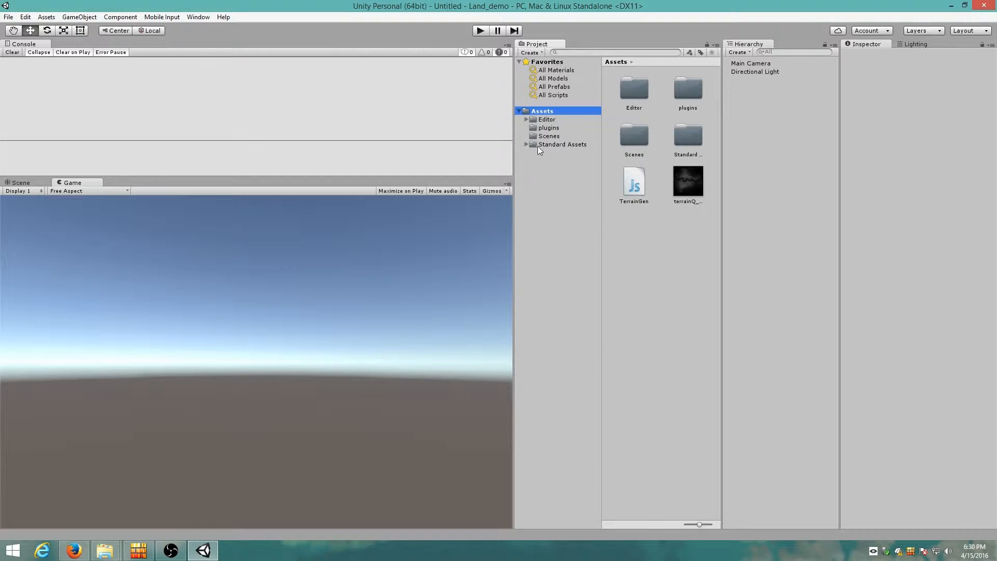
click(538, 144)
click(526, 145)
click(533, 169)
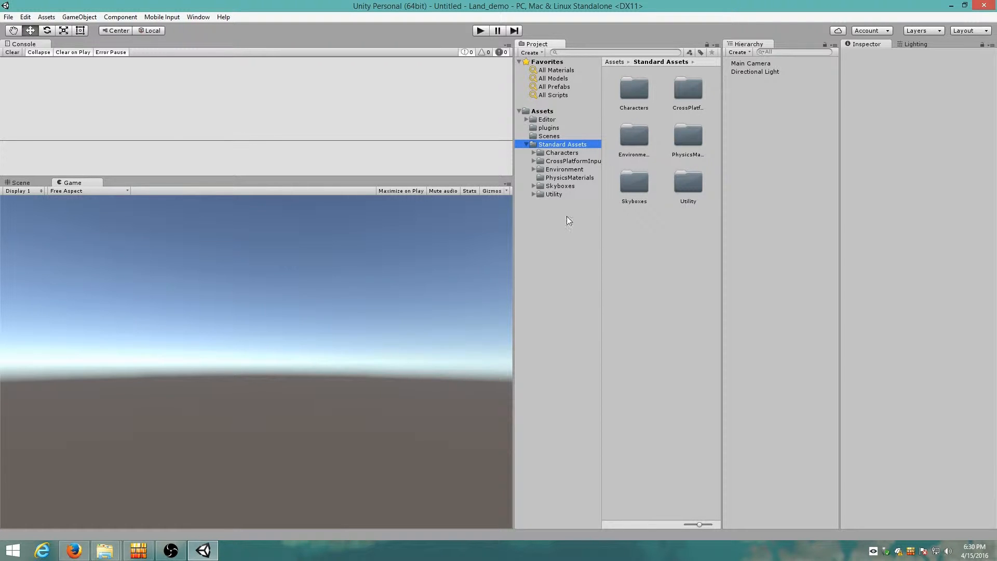
click(79, 17)
mouse_move(46, 18)
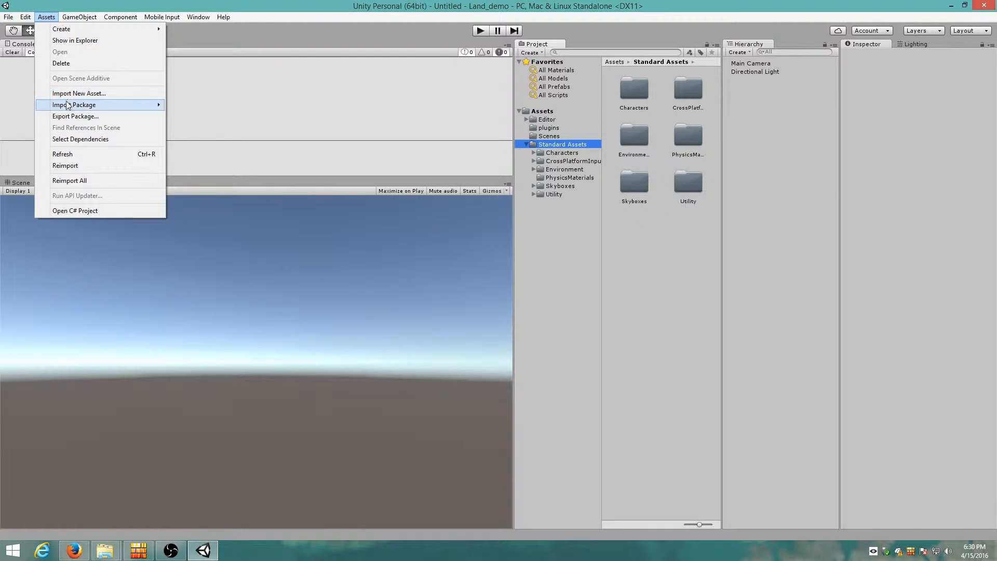
mouse_move(68, 104)
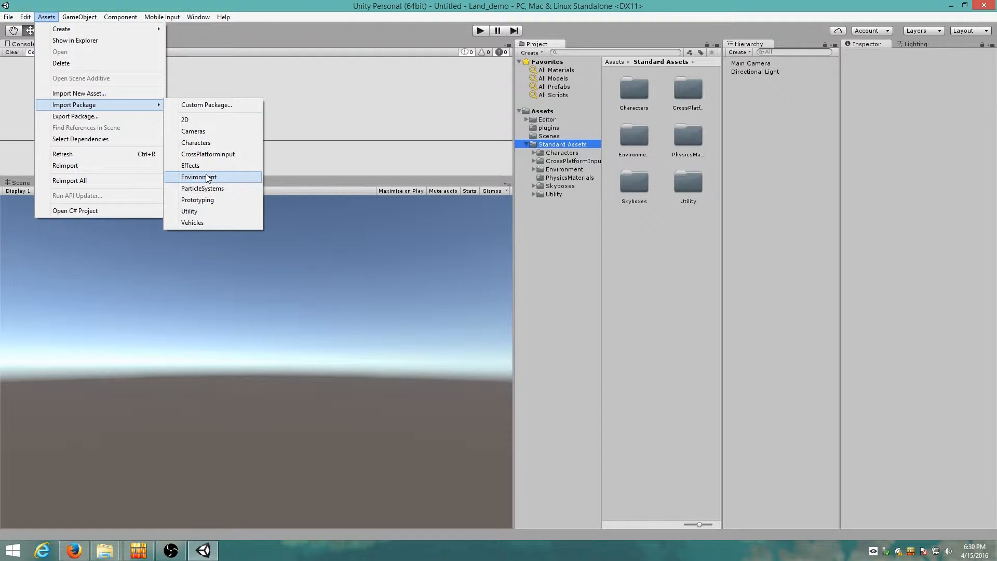
click(625, 222)
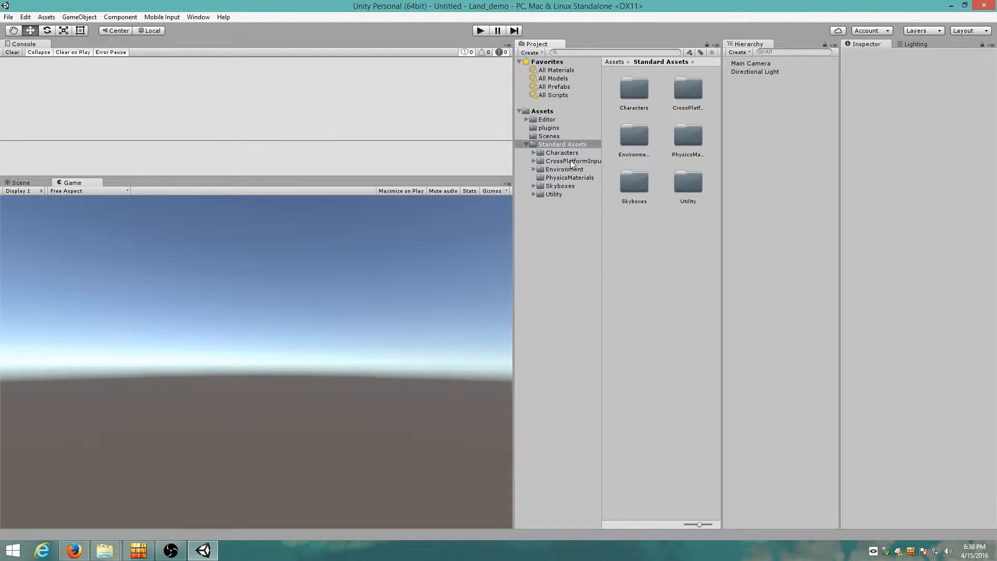
Add the RigidBodyFPSController prefab from the first-person character assets to the scene
click(534, 152)
click(568, 162)
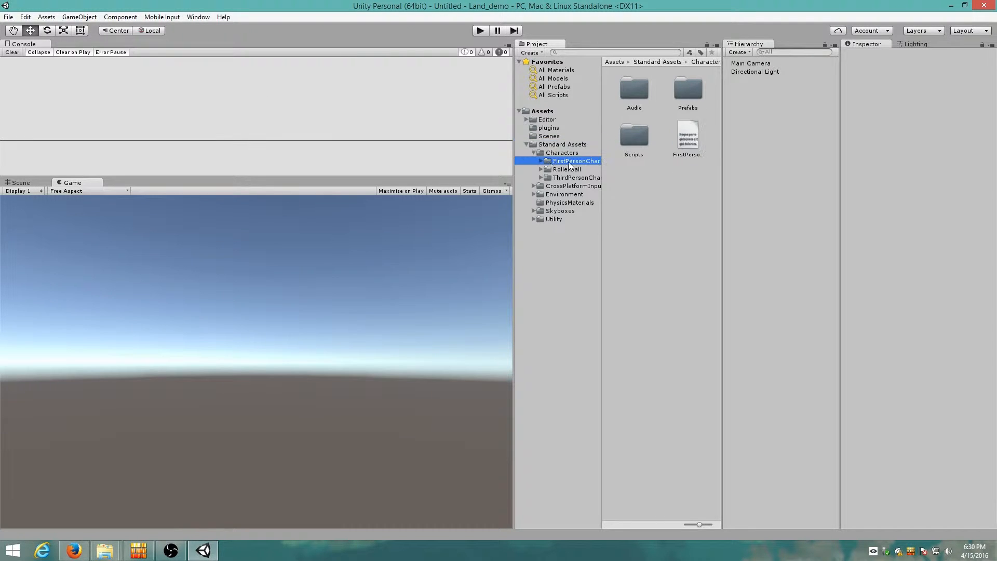
click(540, 161)
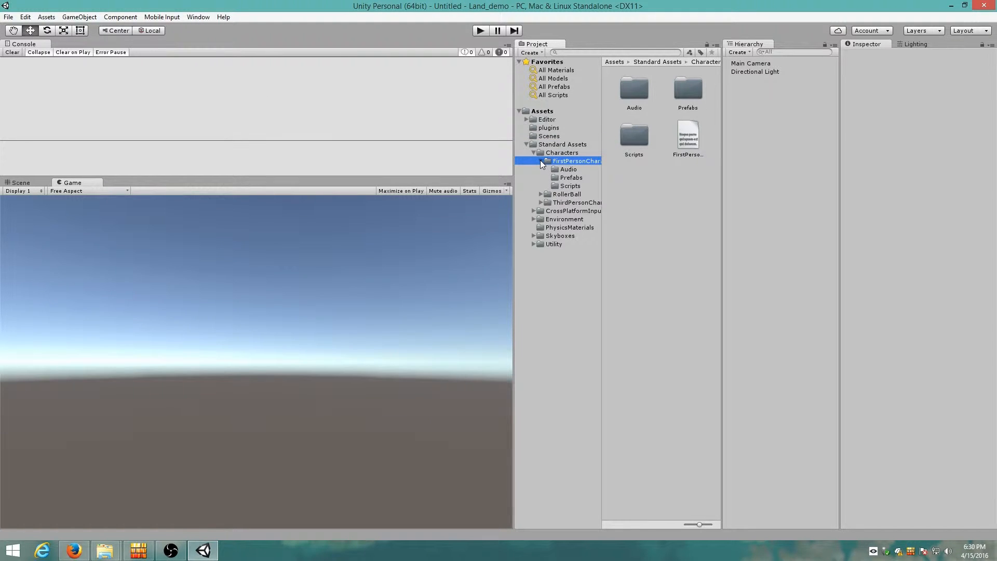
click(571, 179)
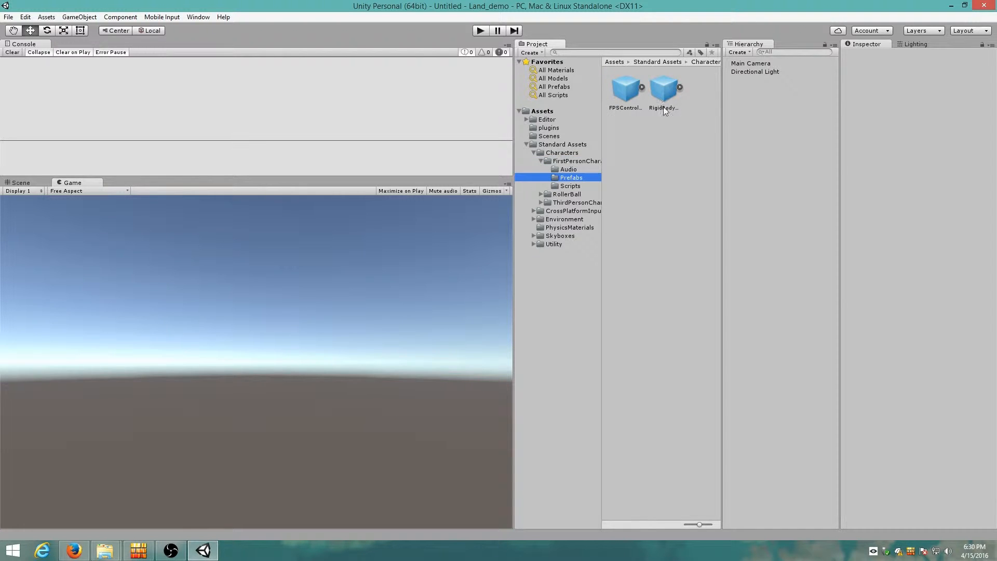
drag(664, 92, 782, 113)
Delete the scene's standalone Main Camera, keeping the camera nested inside RigidBodyFPSController
click(728, 80)
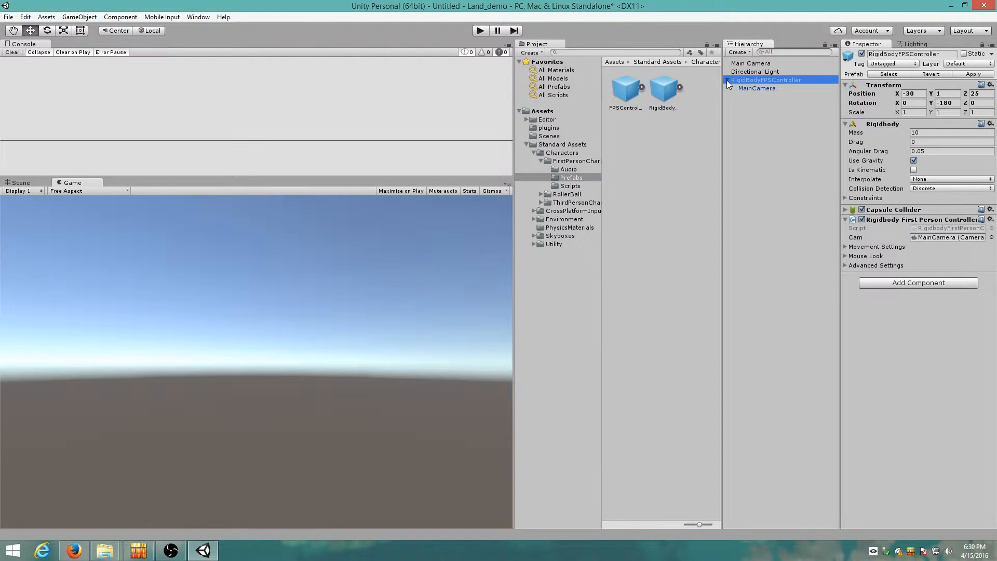
click(763, 88)
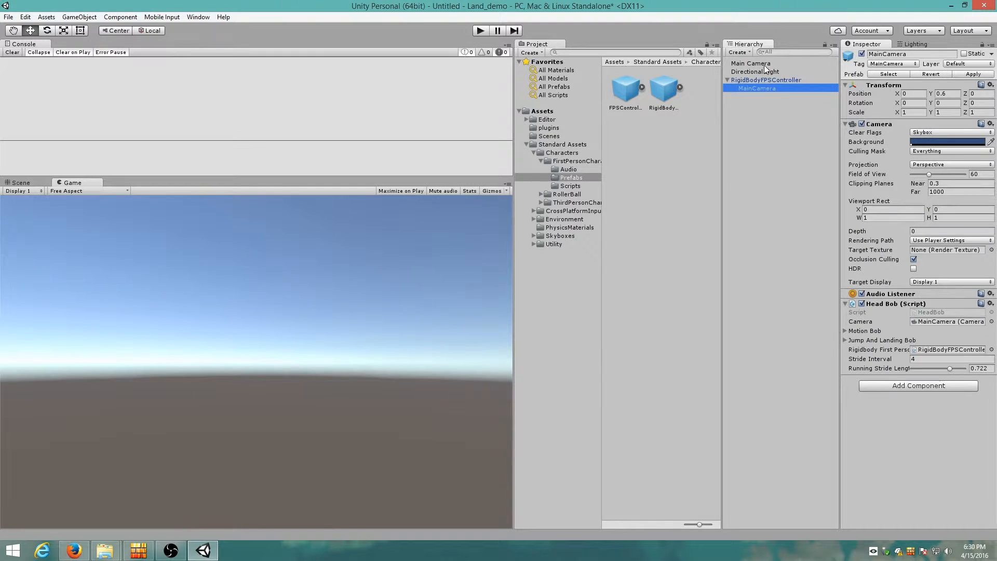
click(759, 64)
right_click(759, 65)
click(785, 119)
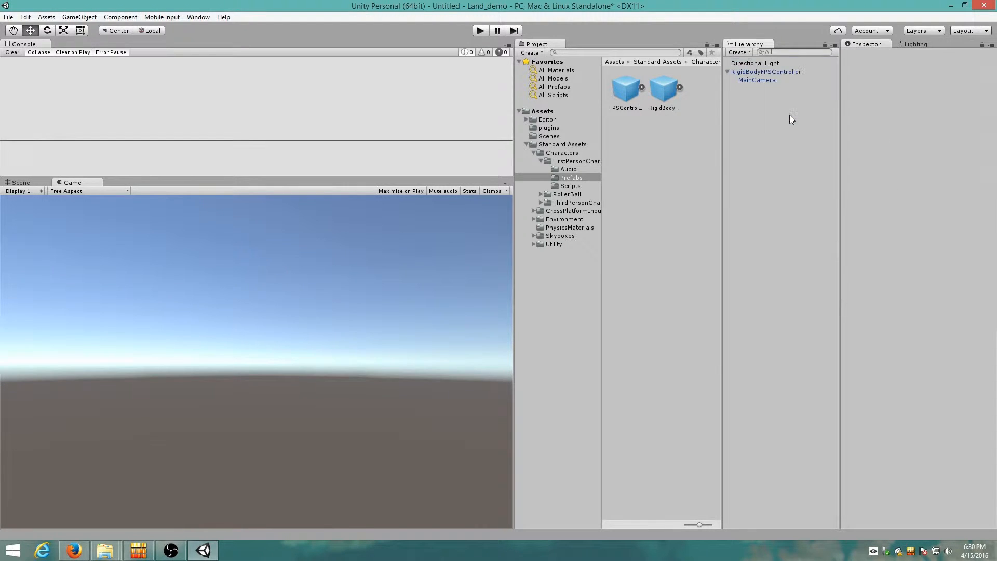
click(759, 81)
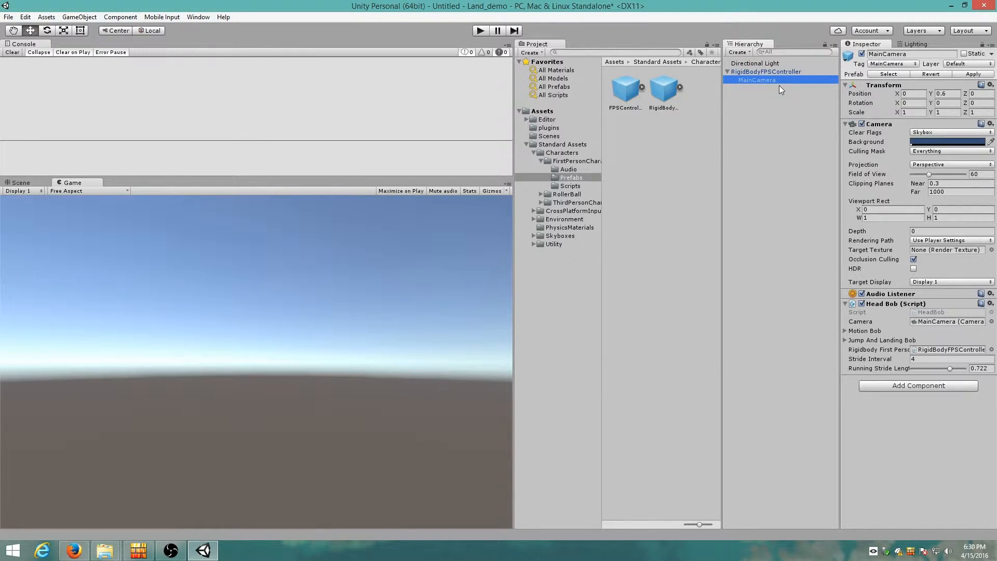
click(777, 73)
click(728, 72)
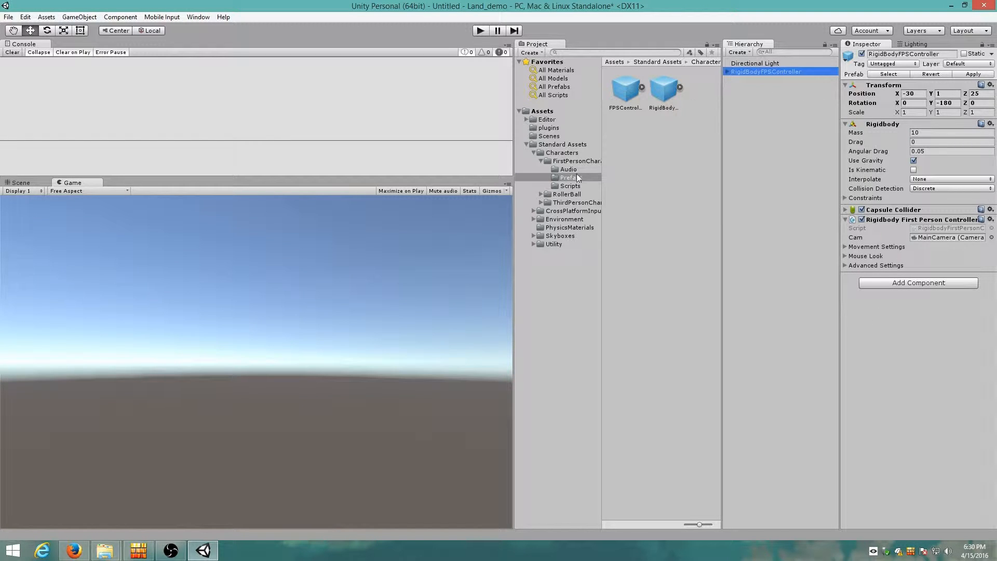
Add the Water4Advanced prefab from the Environment Water4 assets to the scene
click(543, 219)
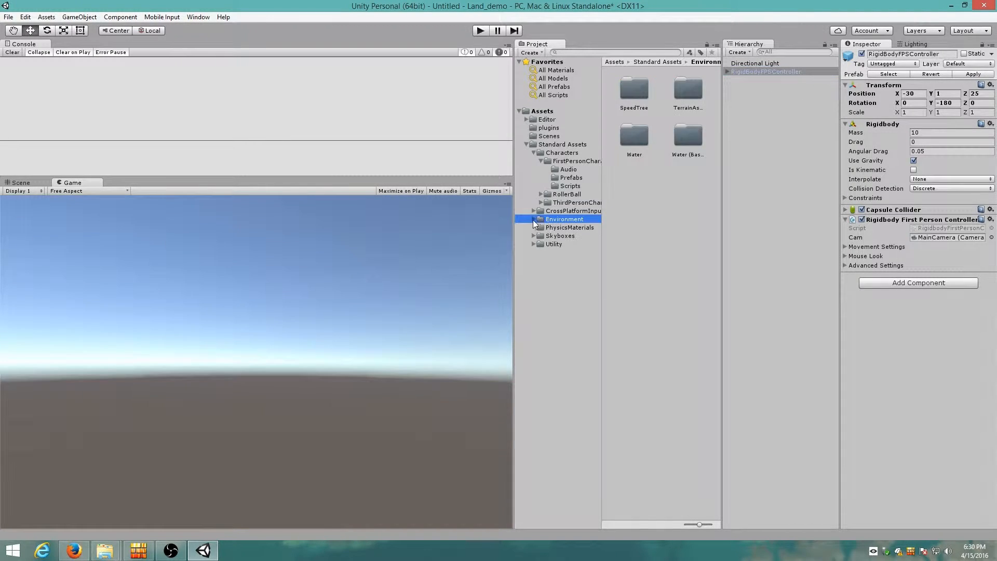
click(534, 219)
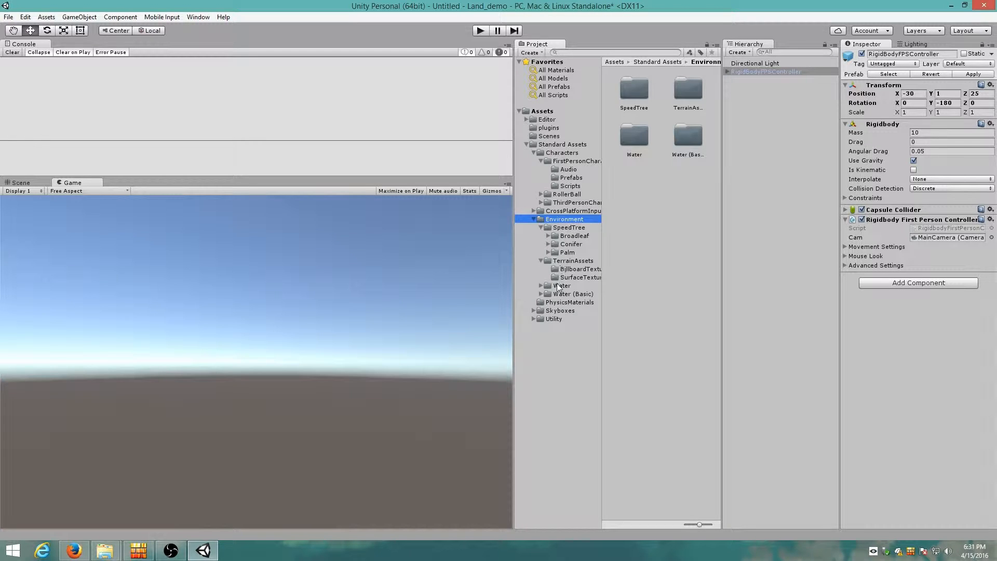
click(541, 287)
click(542, 286)
click(569, 303)
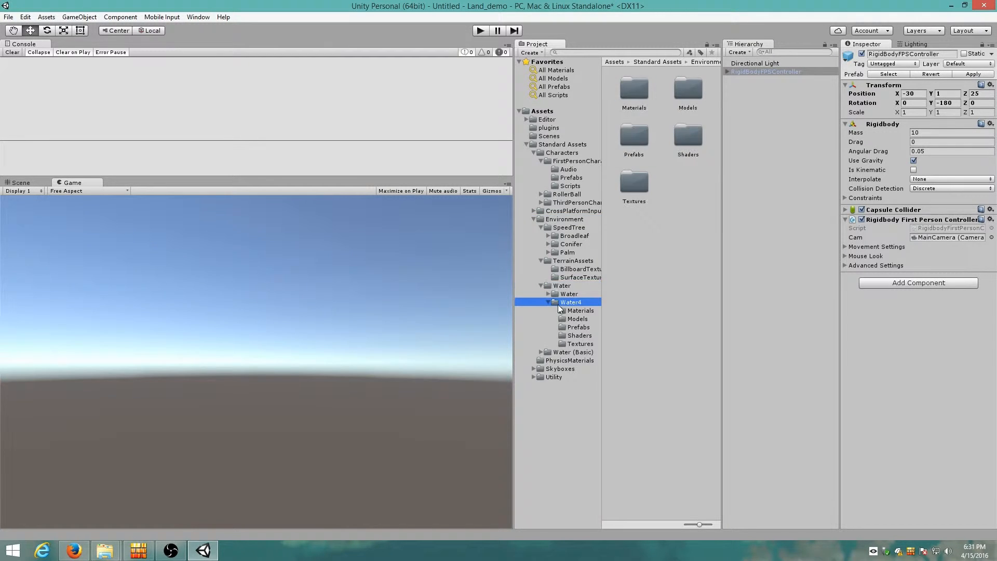
double_click(634, 134)
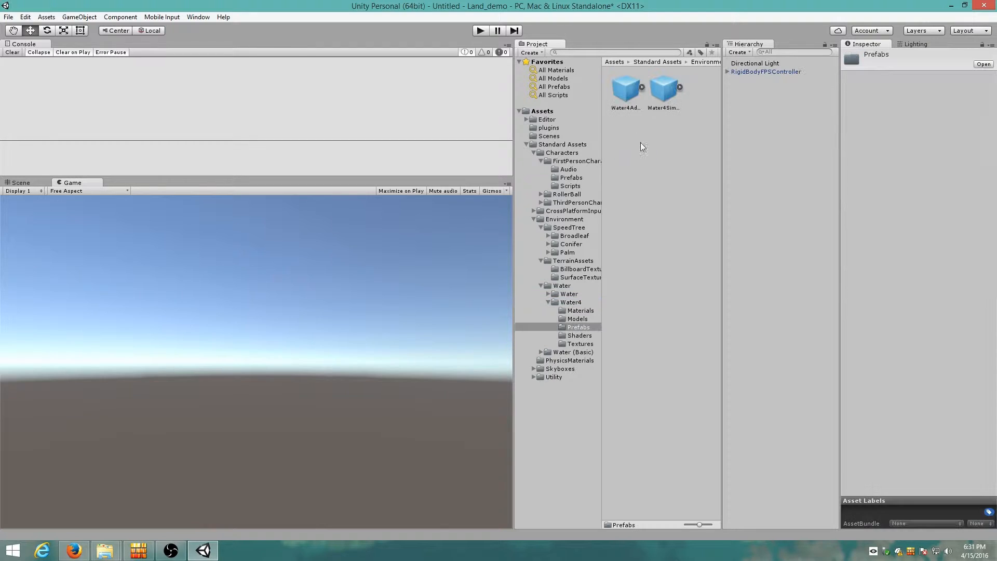
drag(621, 88, 741, 98)
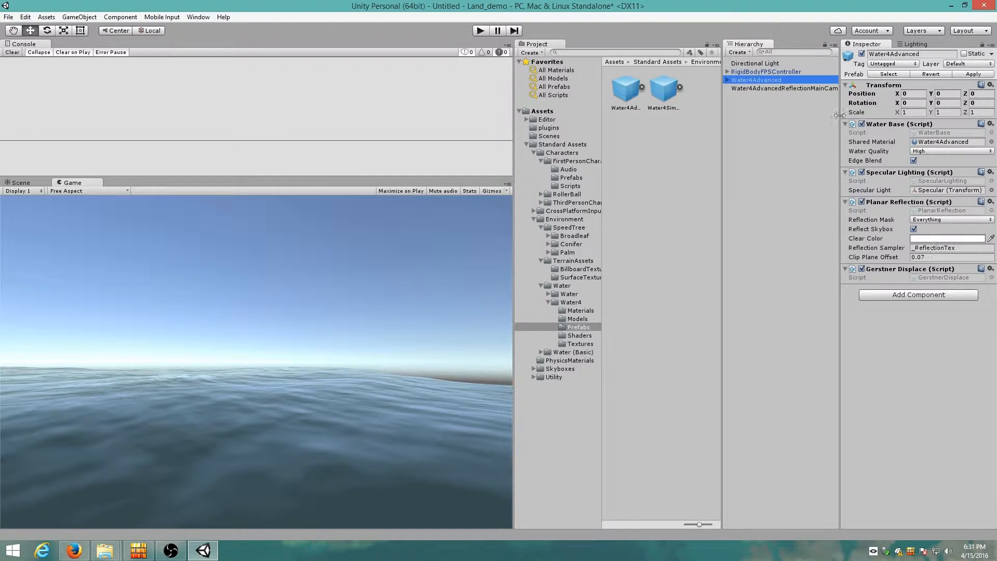
click(749, 98)
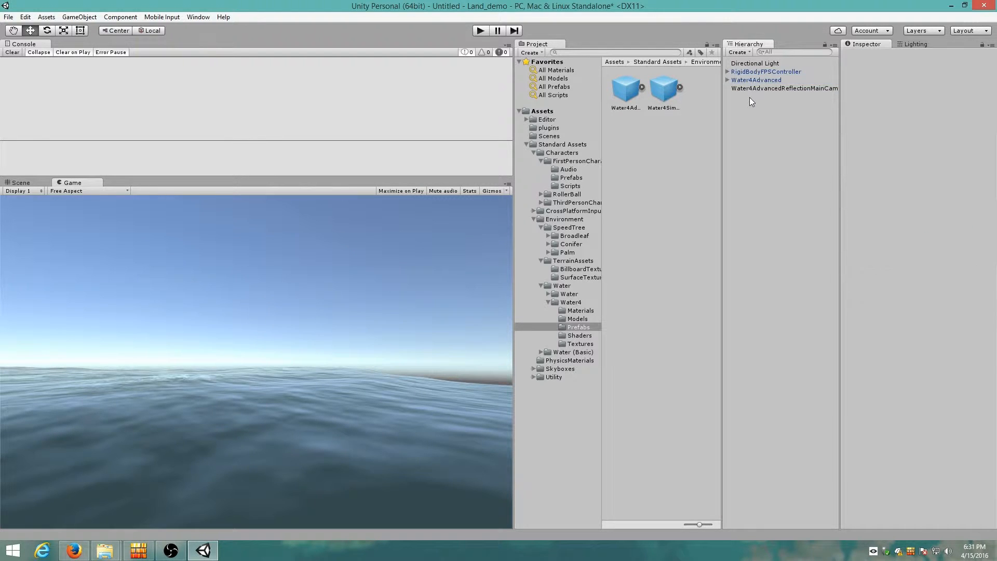
Create a Wind Zone object in the scene
click(748, 54)
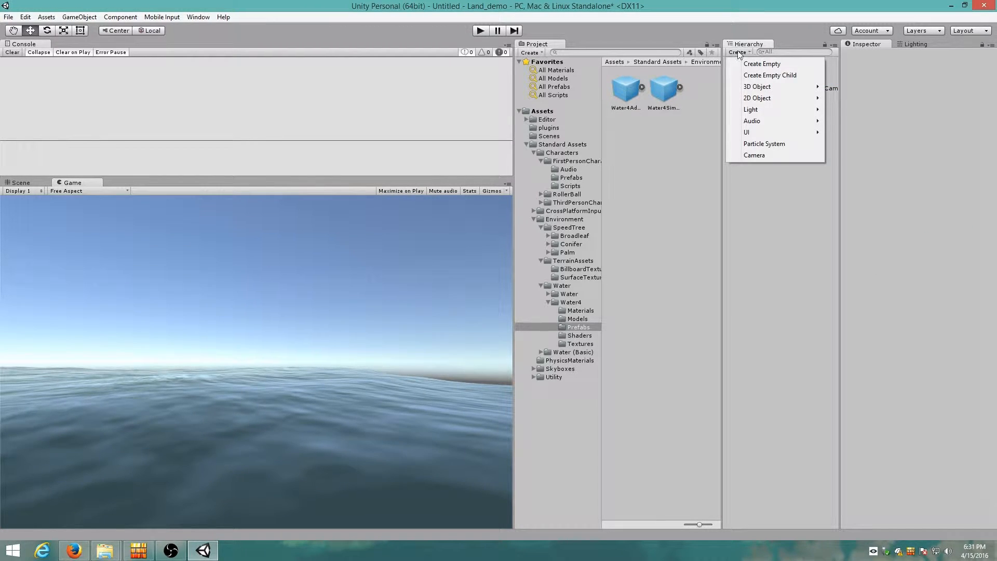
mouse_move(755, 89)
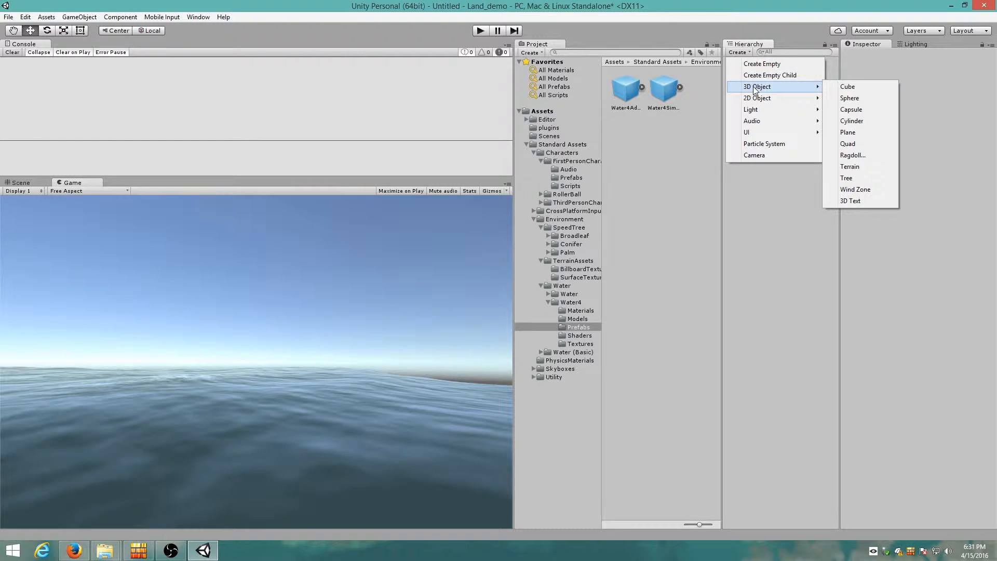
click(864, 189)
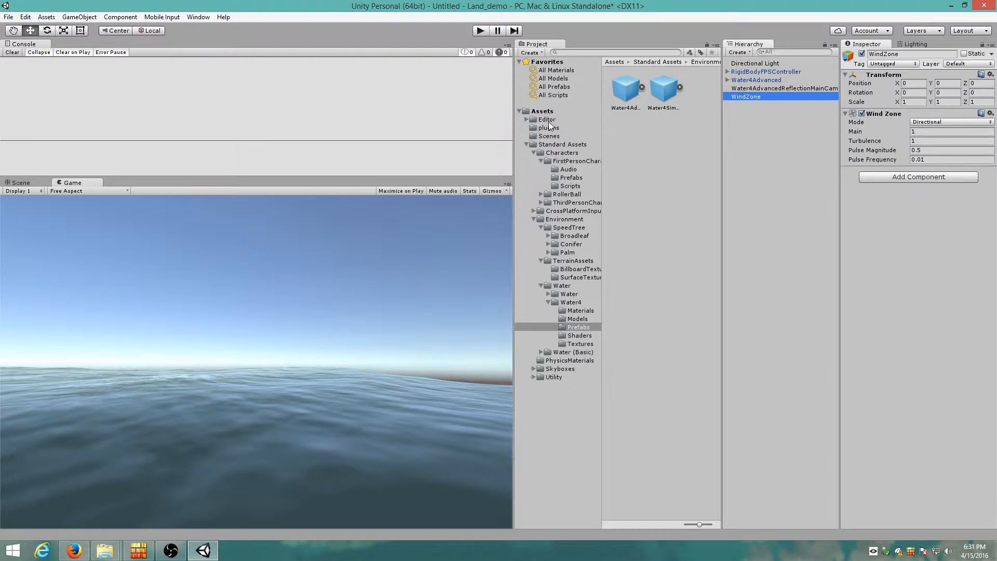
Create an empty game object and name it TerrainGen
click(738, 52)
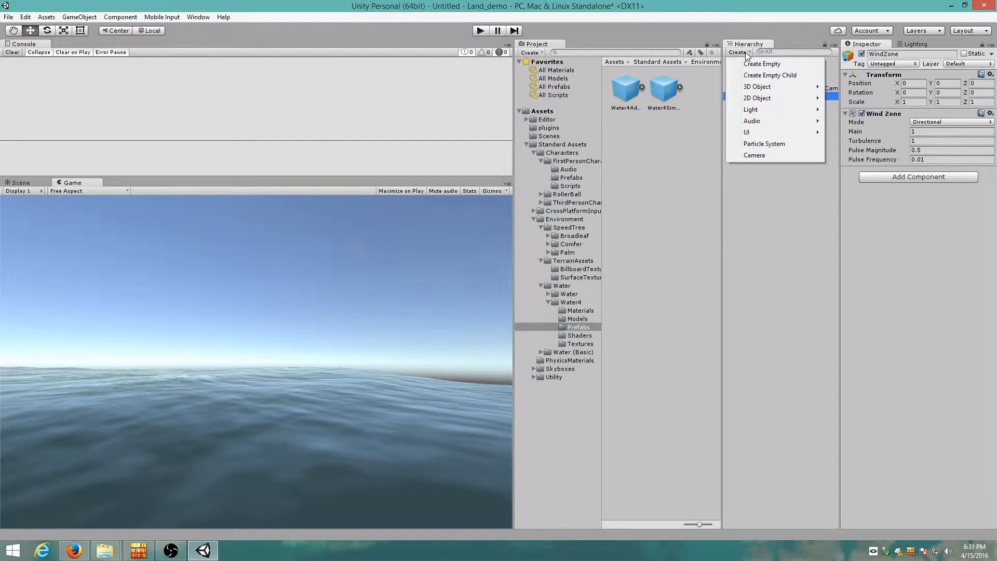
click(762, 64)
click(918, 54)
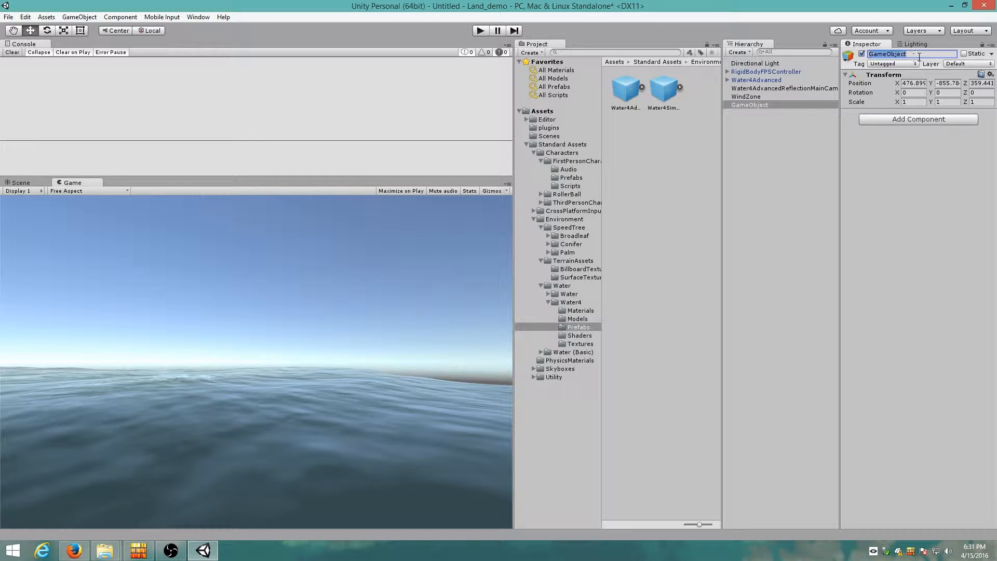
text(TerrainGen)
key(Return)
Attach the TerrainGen script to the TerrainGen object and assign Water4Advanced as its Water Obj
click(540, 113)
drag(634, 181, 752, 104)
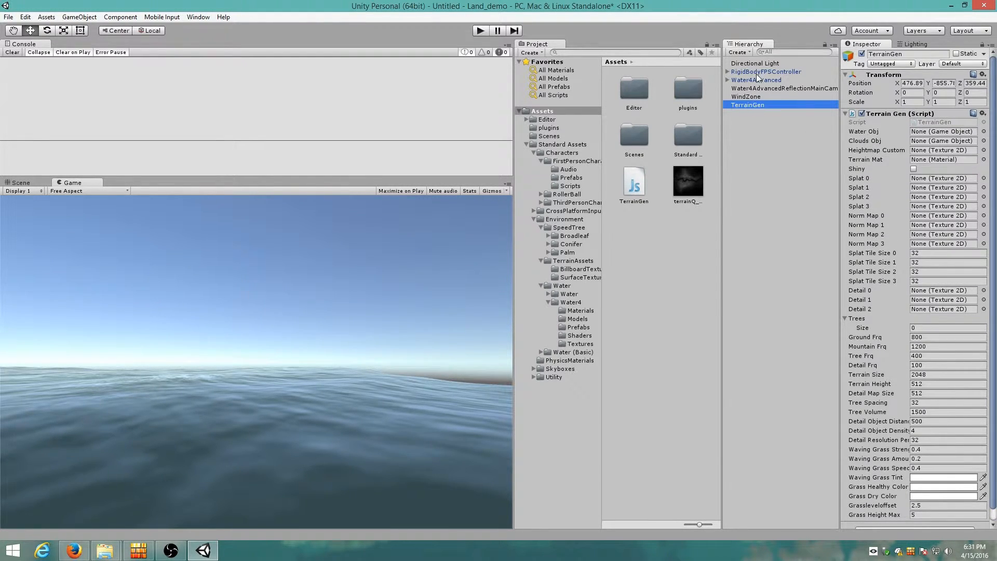
drag(748, 81, 941, 137)
click(917, 131)
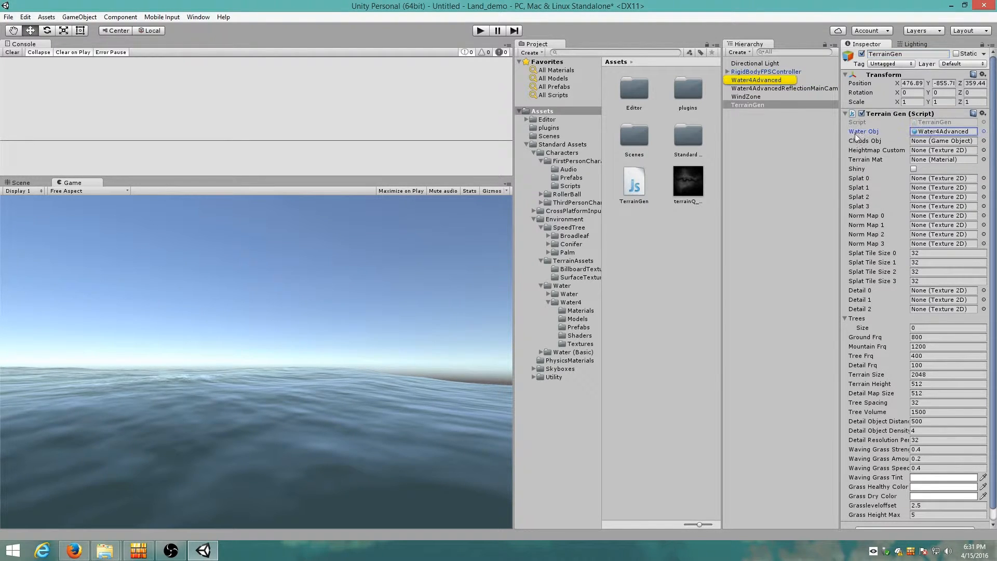
Set the Water4Advanced object's Y position to 30
click(775, 81)
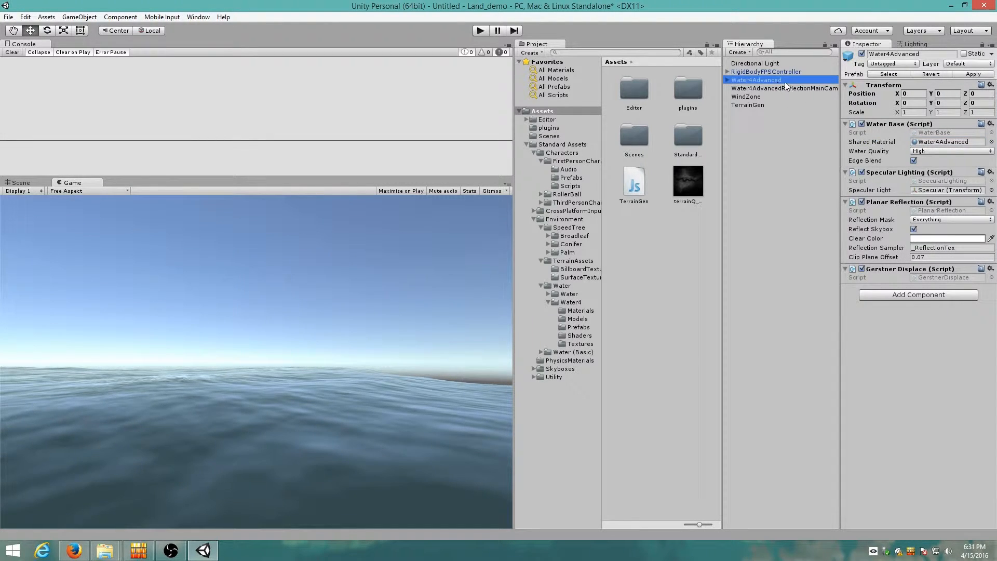
click(955, 93)
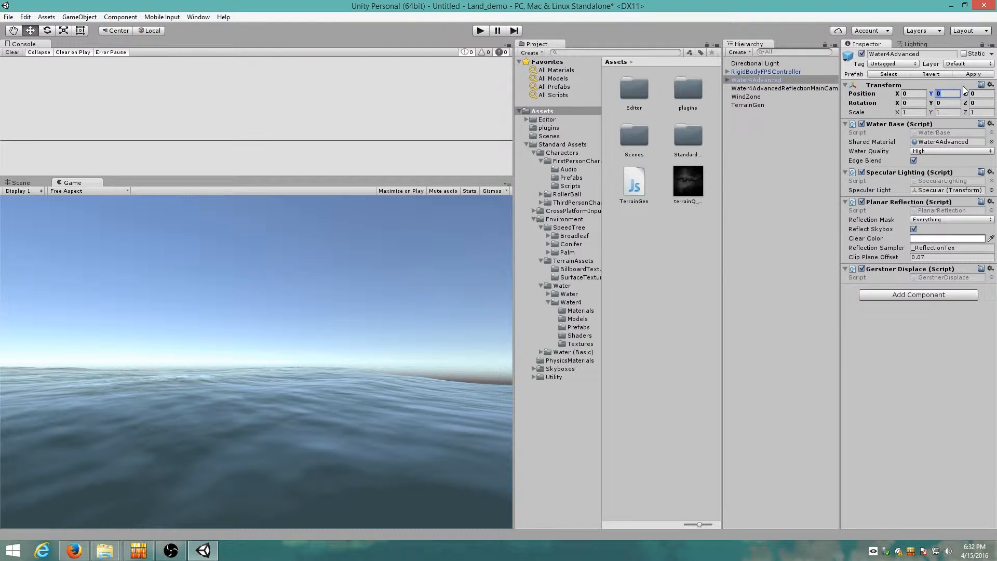
text(30)
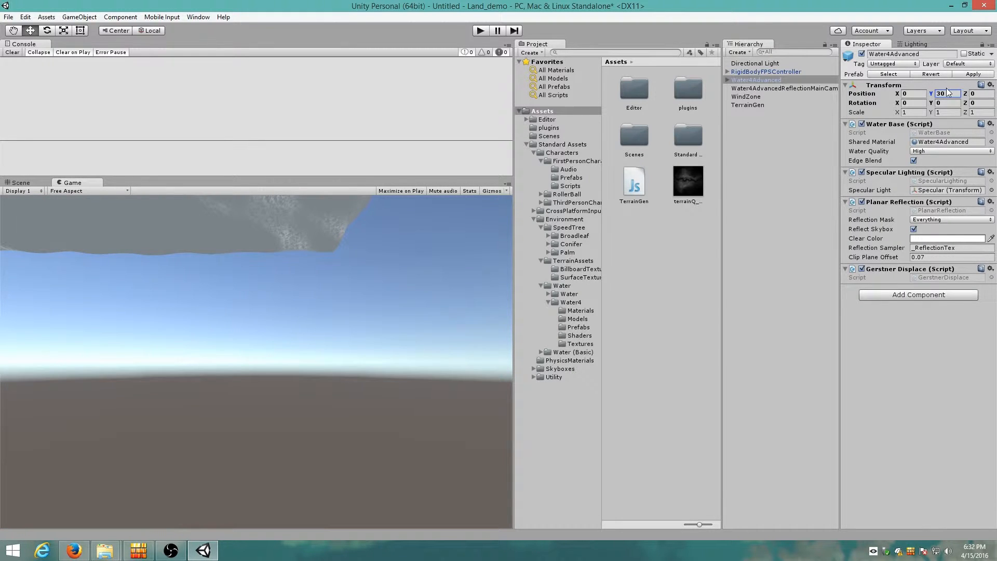
Set the RigidBodyFPSController position to X 800, Y 150, Z 800
click(759, 72)
click(922, 94)
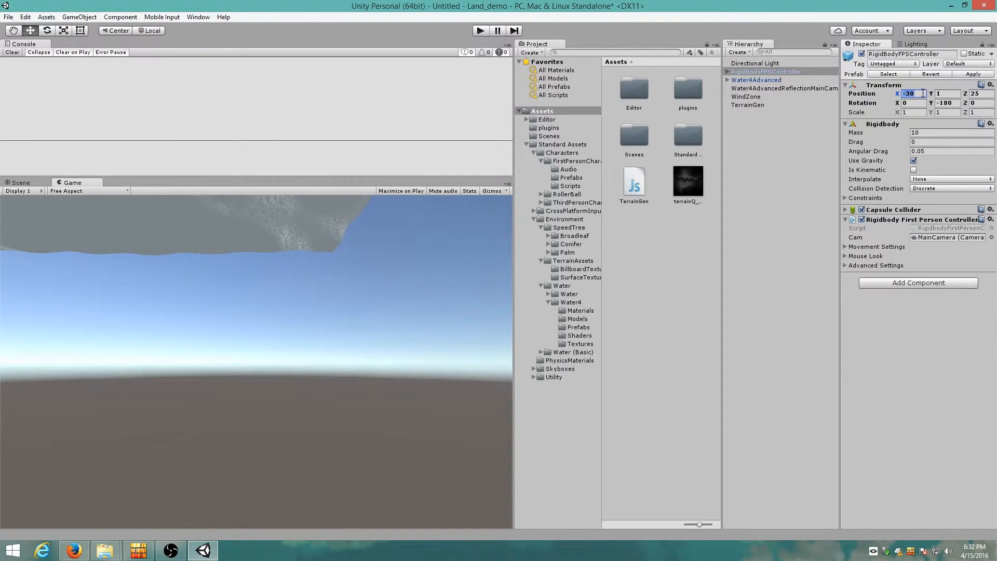
text(800)
click(944, 94)
text(150)
click(981, 94)
text(700)
double_click(982, 94)
text(800)
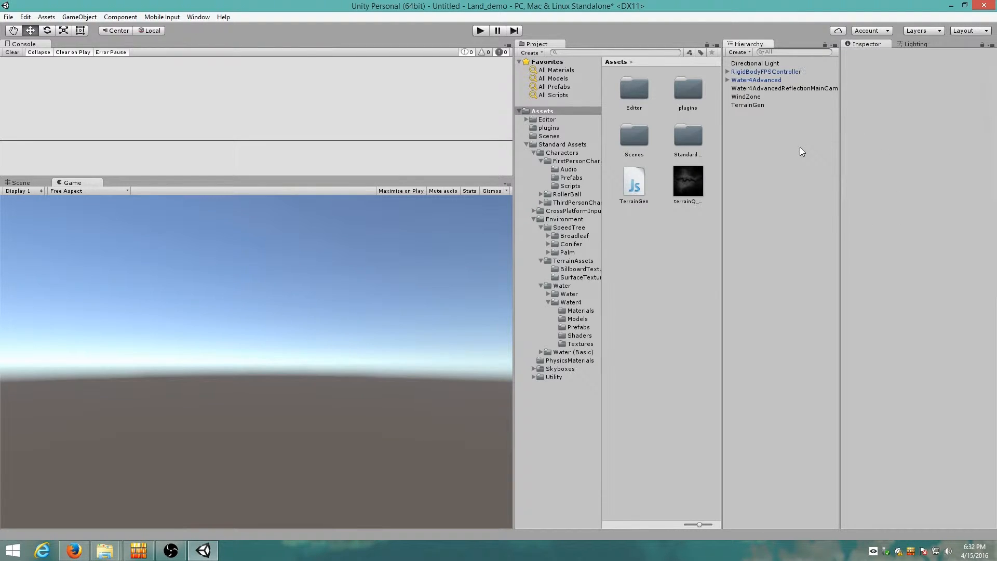
Set the RigidBodyFPSController's Capsule Collider radius to 2 and height to 10
click(774, 75)
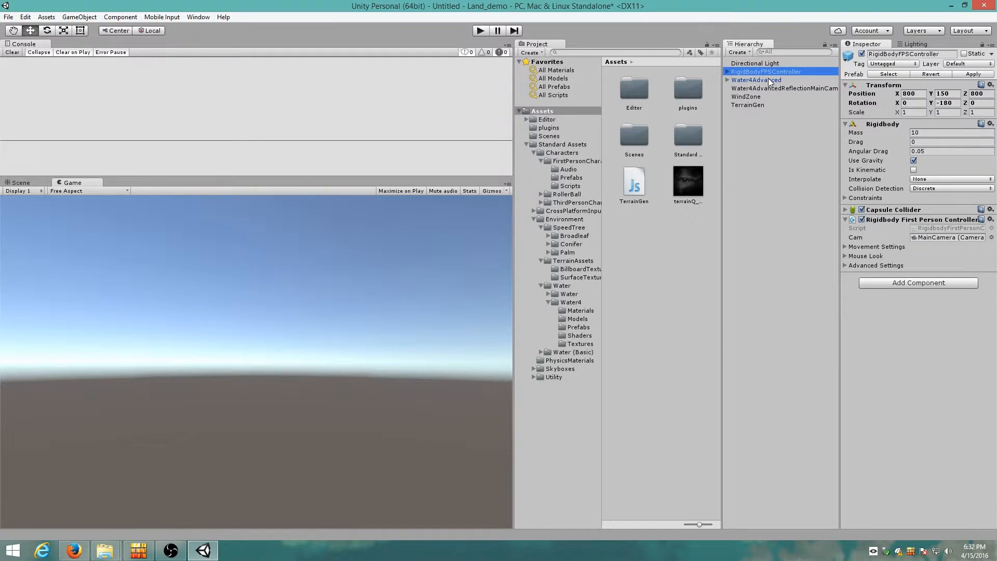
click(768, 79)
click(773, 74)
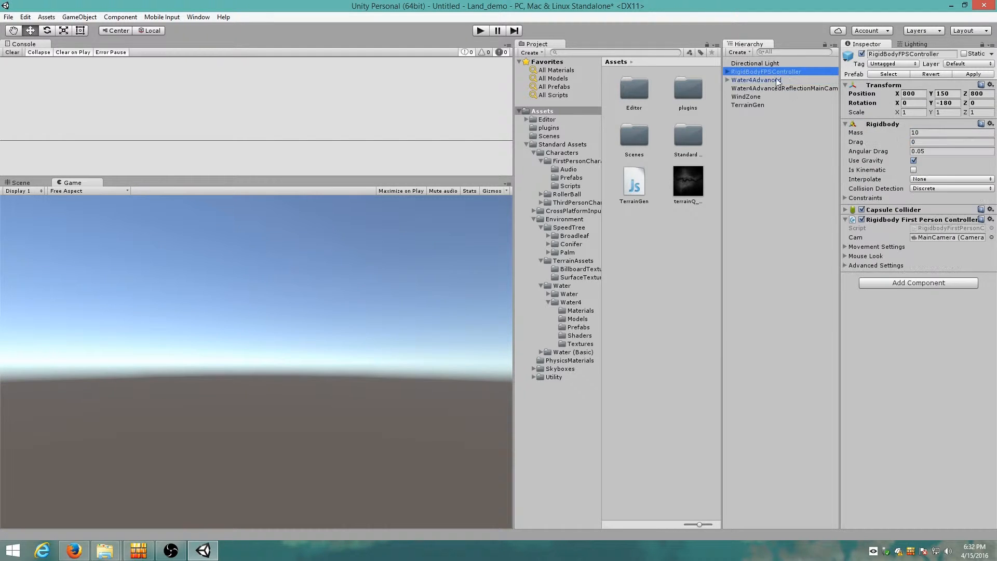
click(878, 209)
click(926, 267)
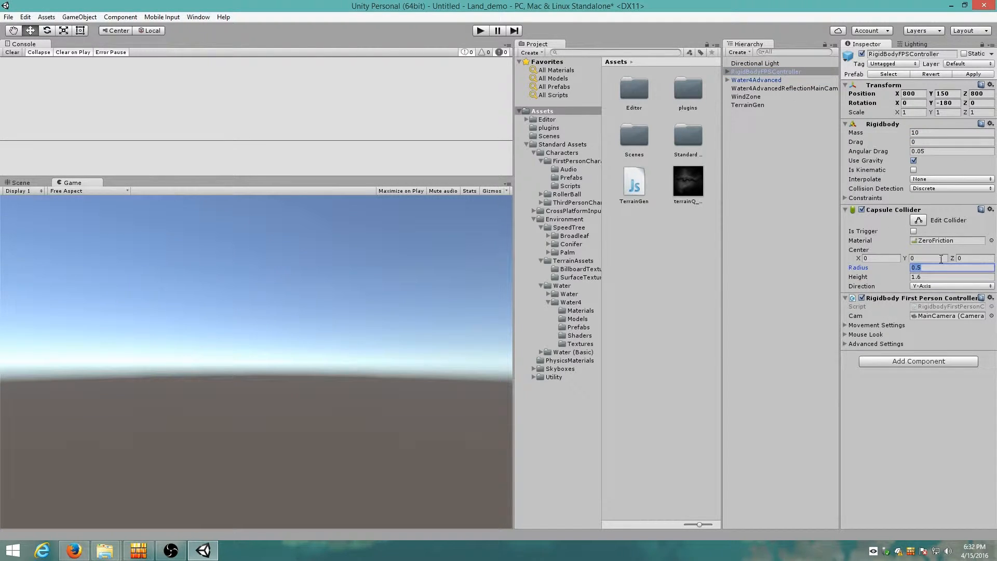
text(2)
key(Return)
click(928, 277)
text(10)
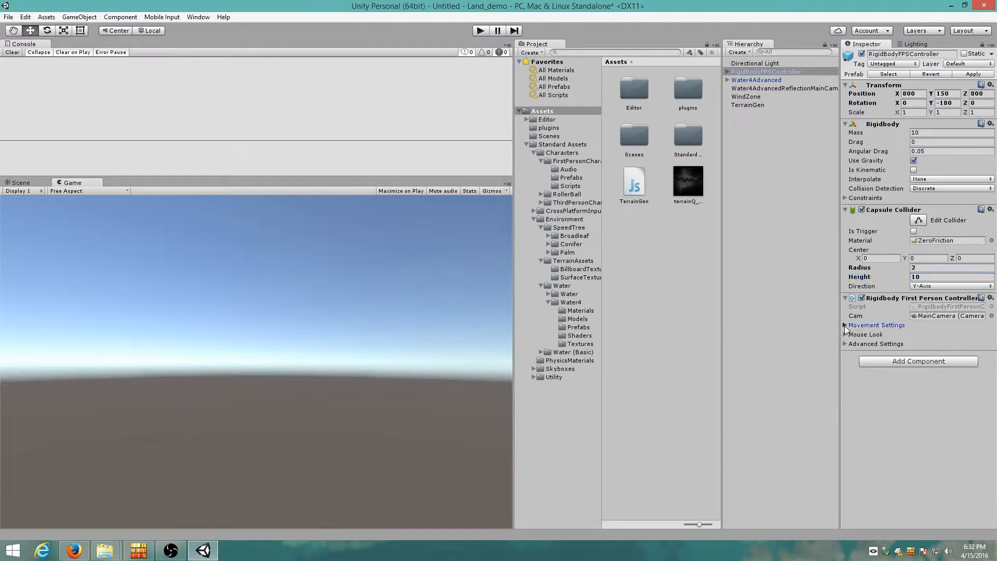
Set the first-person controller's Forward Speed to 25 and Run Multiplier to 3, and collapse its components
click(845, 325)
click(935, 335)
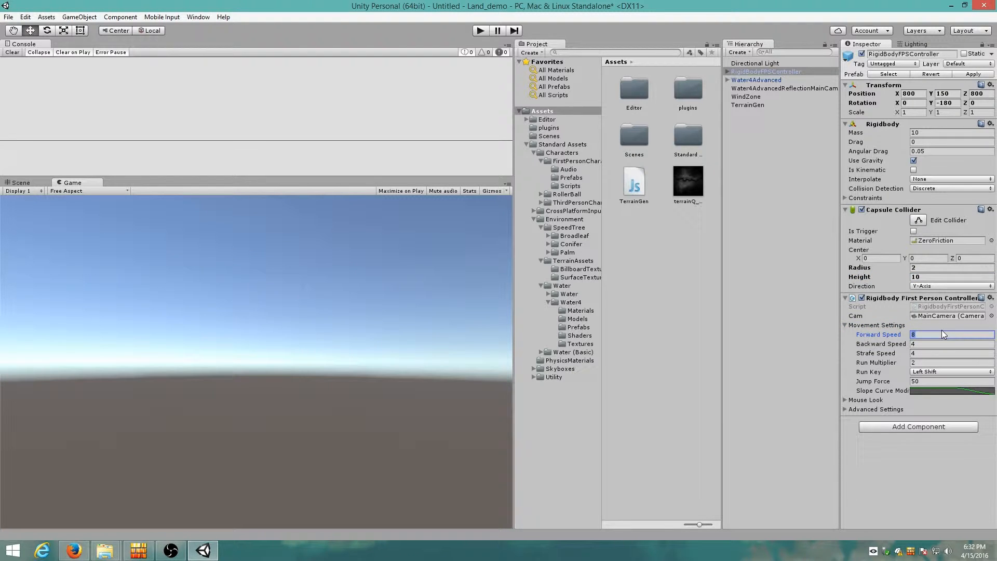
text(25)
click(866, 400)
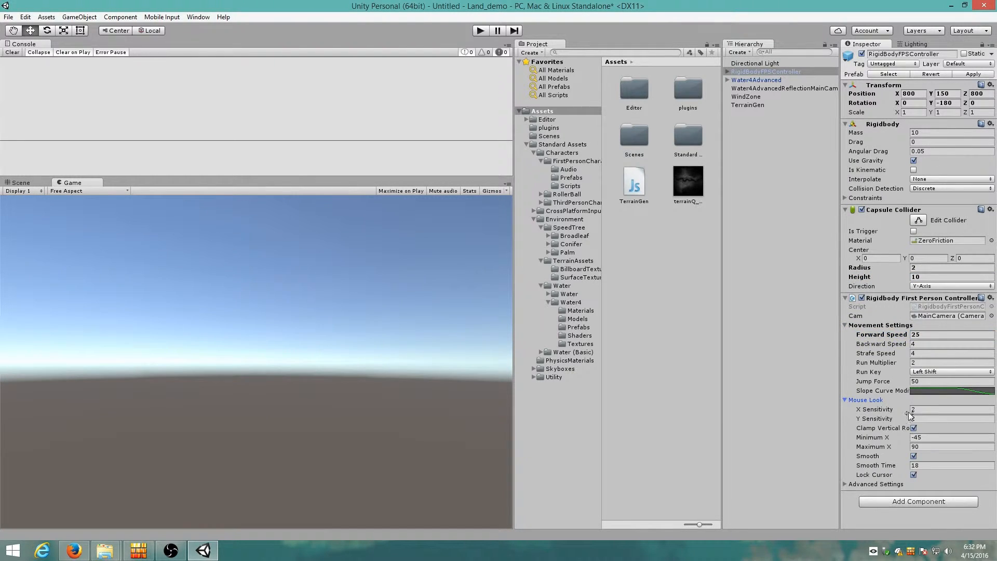
click(866, 400)
click(926, 362)
text(3)
click(883, 298)
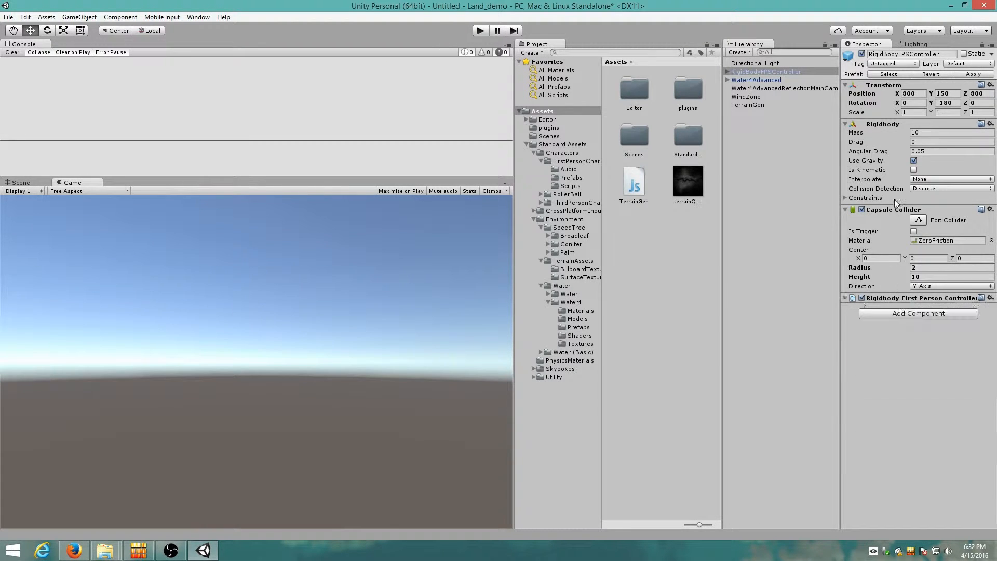
click(882, 209)
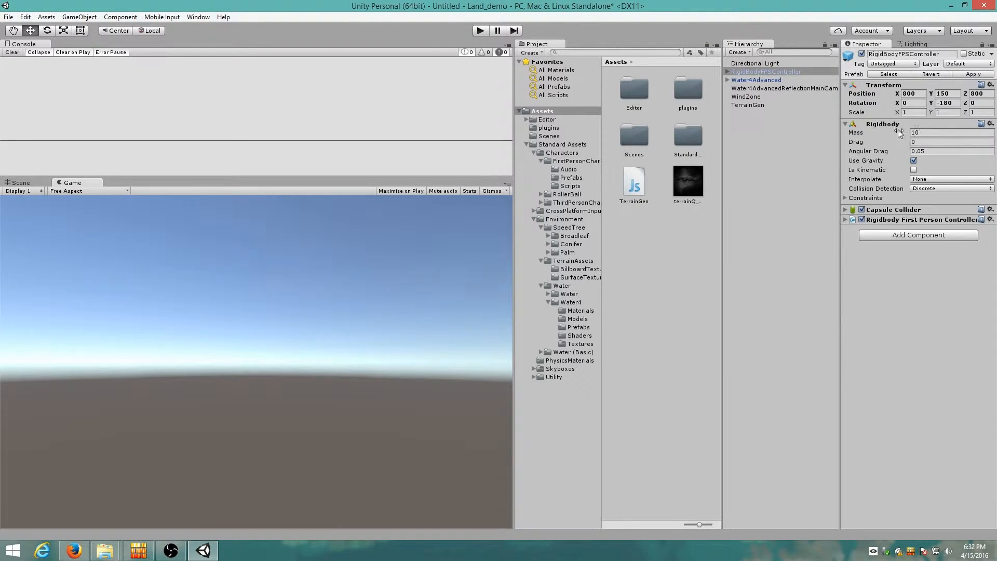
click(885, 124)
Assign the surface textures CliffAlbedoSpecular, GrassHillAlbedo, SandAlbedo and Snow to Splat 0 through Splat 3 of the TerrainGen object
click(772, 80)
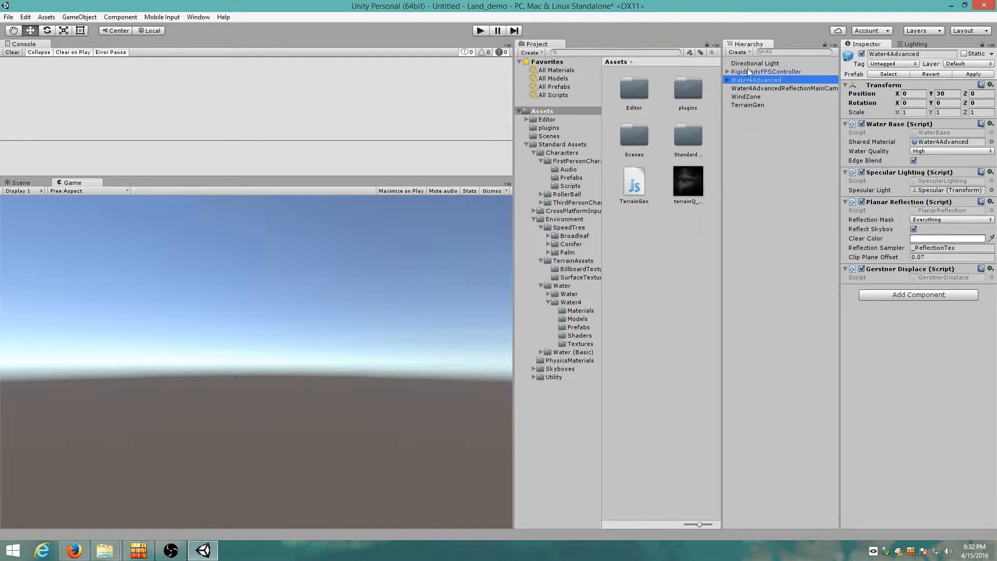
click(748, 105)
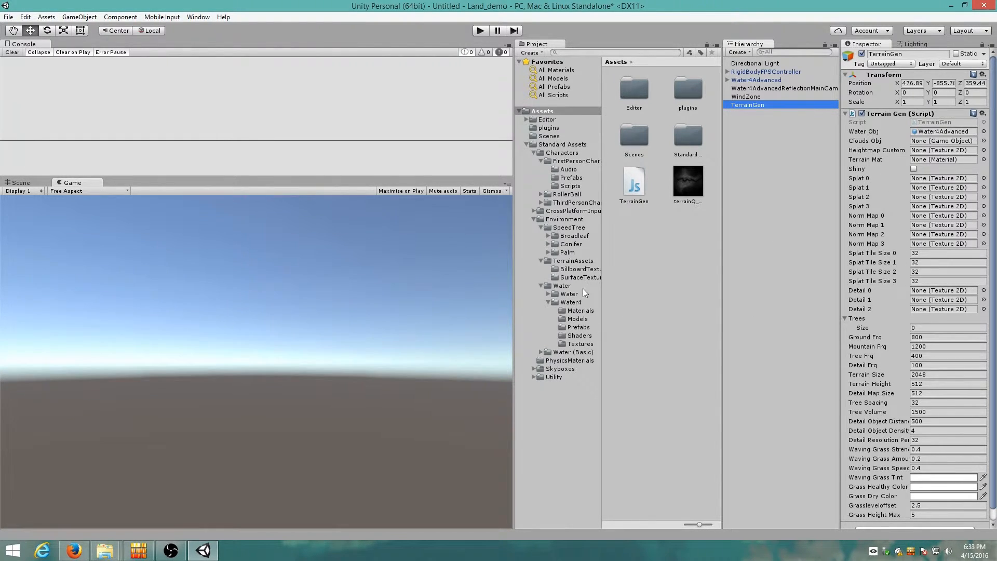
click(556, 220)
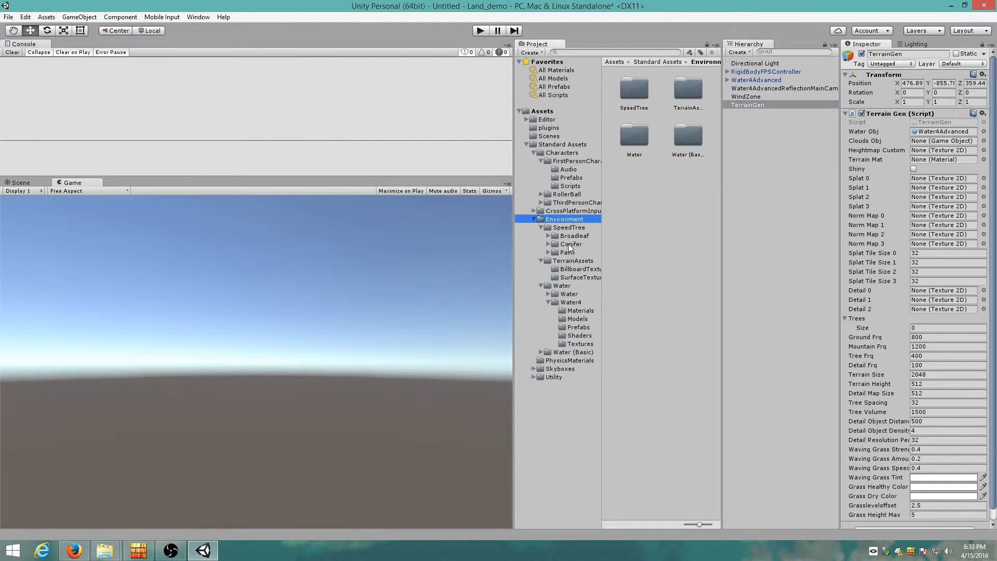
click(555, 259)
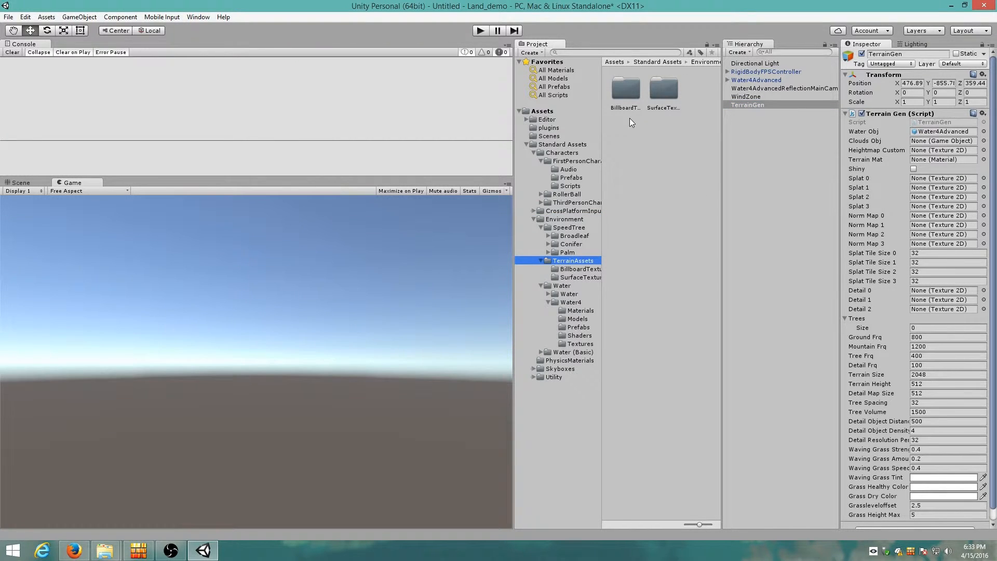
click(579, 276)
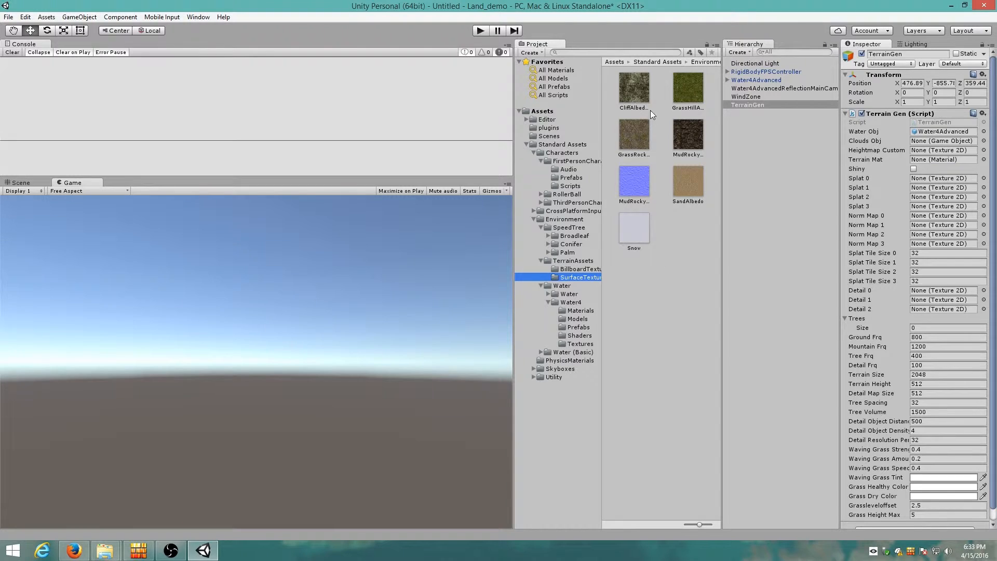
drag(643, 91, 941, 178)
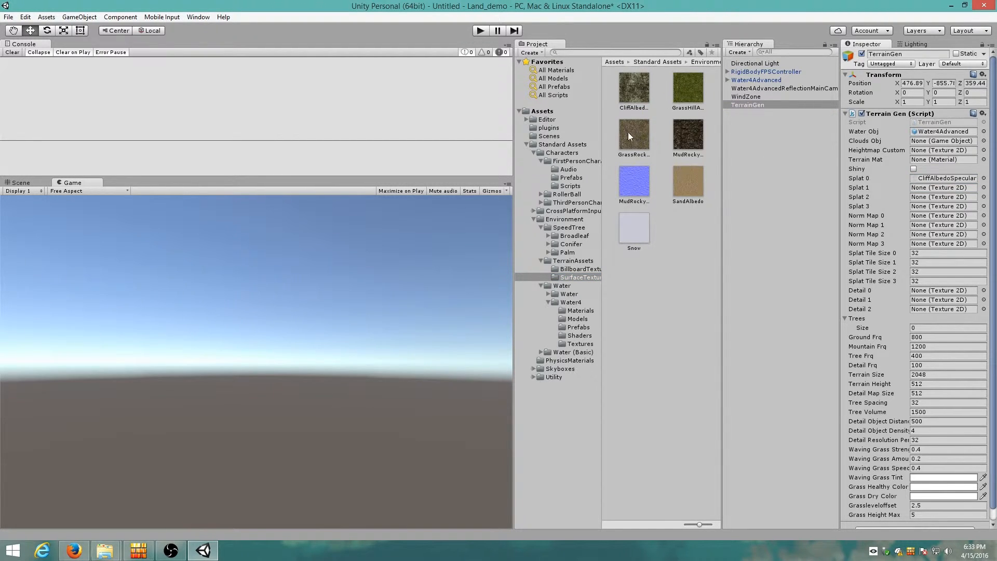
drag(649, 97, 937, 192)
drag(687, 182, 939, 202)
drag(636, 229, 931, 208)
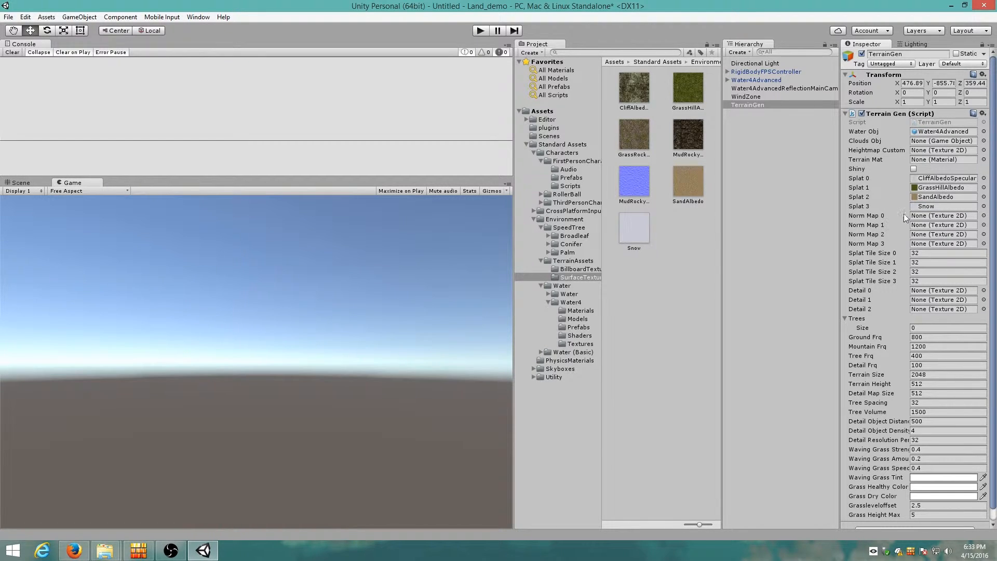
Reassign the Snow texture to Splat 3 and assign MudRockyNormals as Norm Map 3
drag(687, 144, 935, 206)
drag(634, 239, 927, 206)
click(932, 215)
drag(643, 189, 928, 244)
Set Splat Tile Size 0 through 3 of the Terrain Gen script to 64 each
click(946, 253)
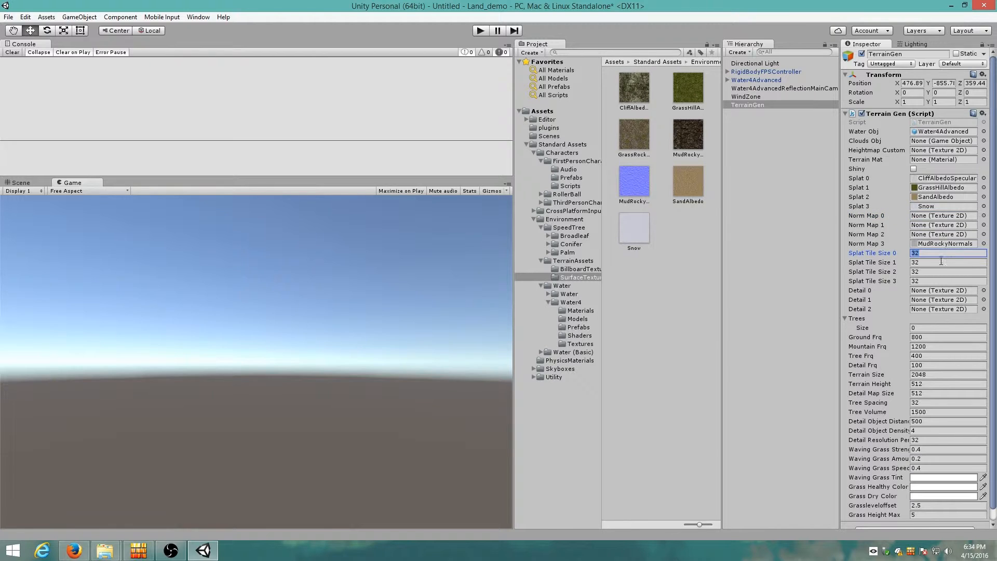
text(64)
click(926, 263)
text(64)
click(929, 272)
text(64)
click(929, 281)
text(64)
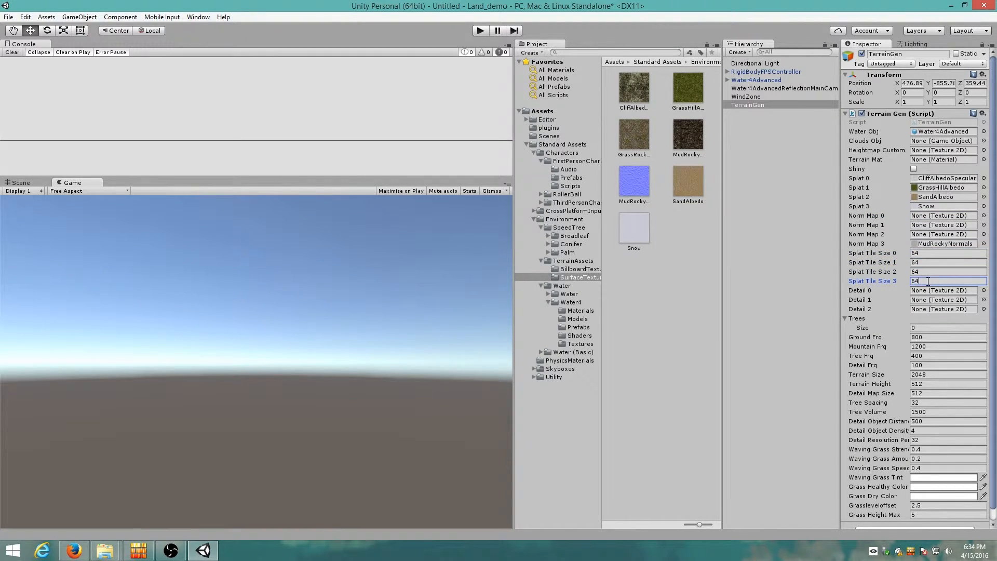
Assign the Fern, GrassFrond01 and GrassFrond02 billboard textures to Detail 0, Detail 1 and Detail 2
click(899, 290)
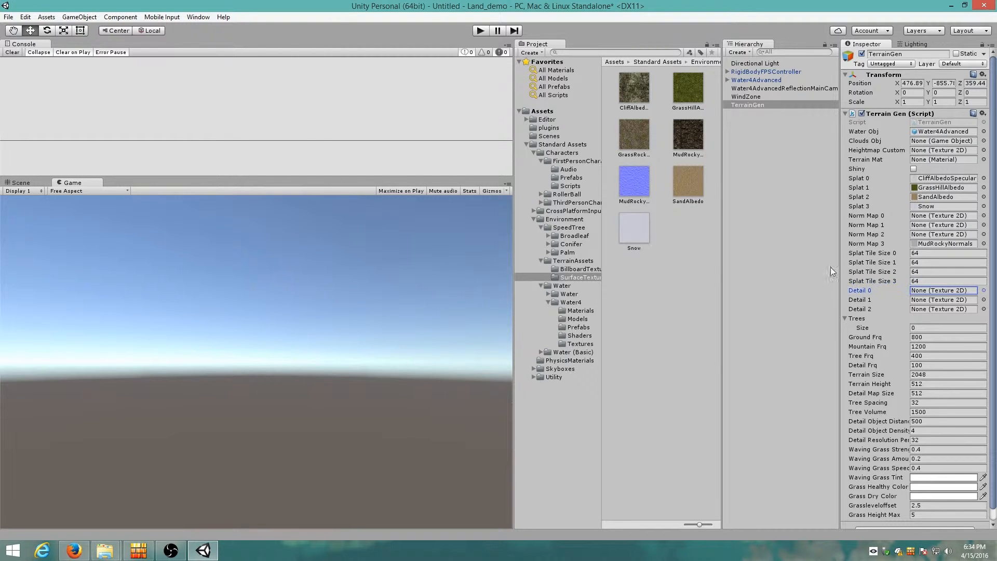
click(582, 269)
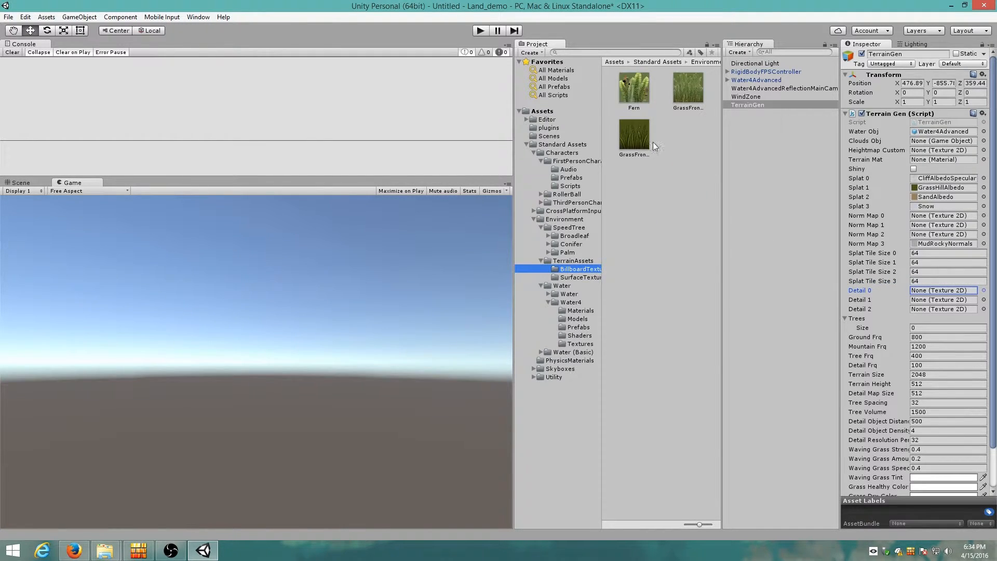
drag(649, 85, 941, 290)
drag(689, 87, 938, 302)
drag(634, 134, 940, 309)
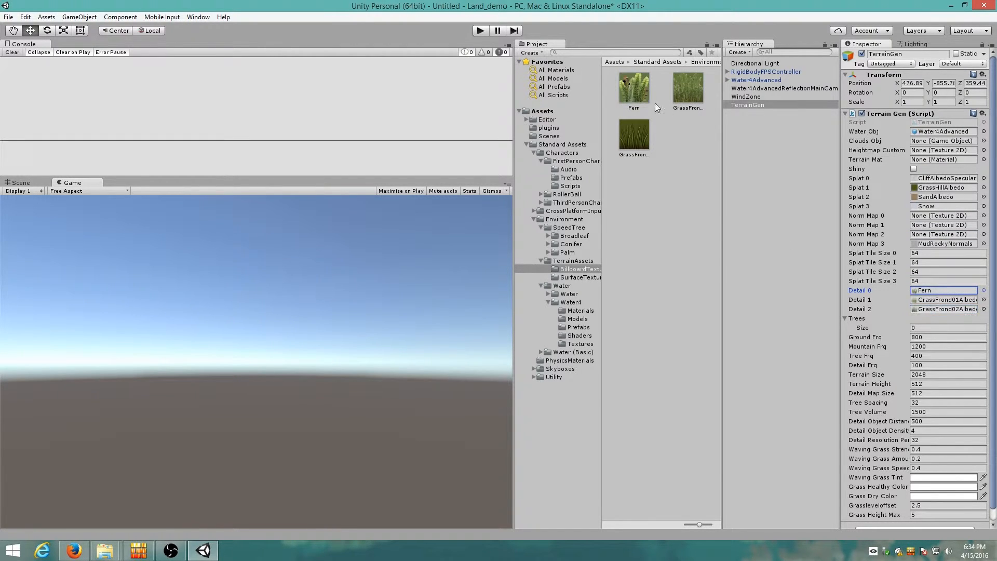
Inspect the Fern and GrassFrond02 billboard textures used for the terrain details
click(630, 91)
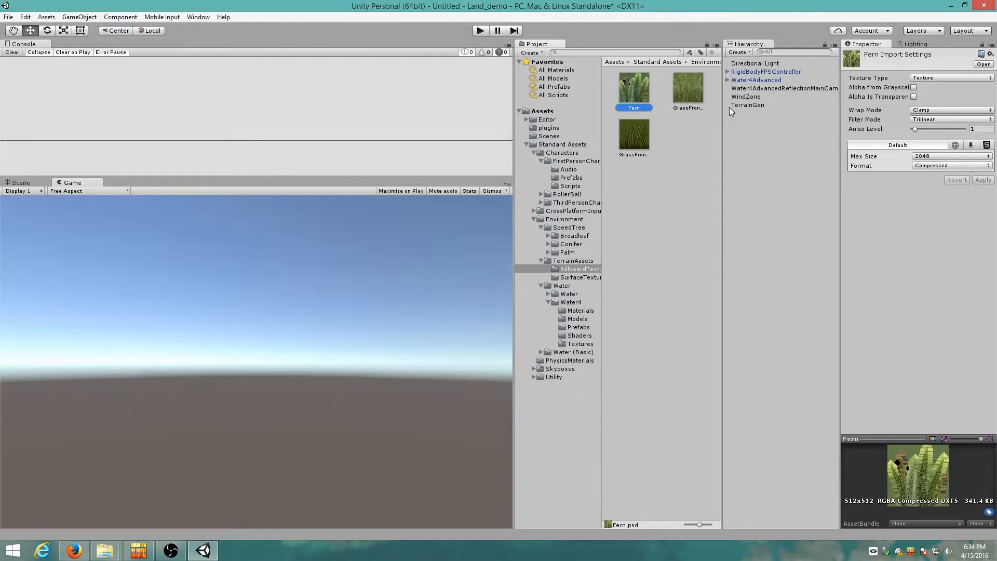
click(747, 105)
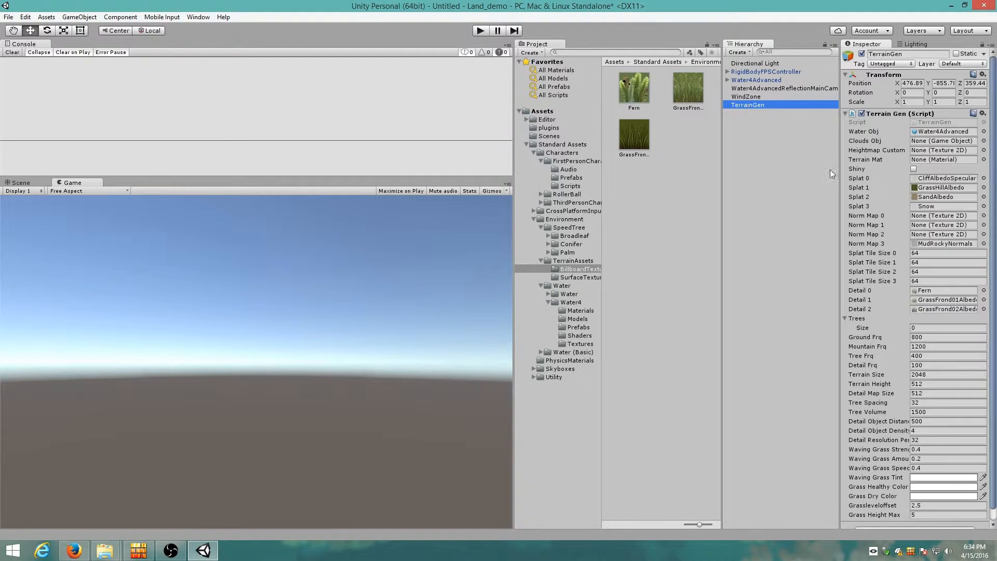
click(932, 300)
click(634, 135)
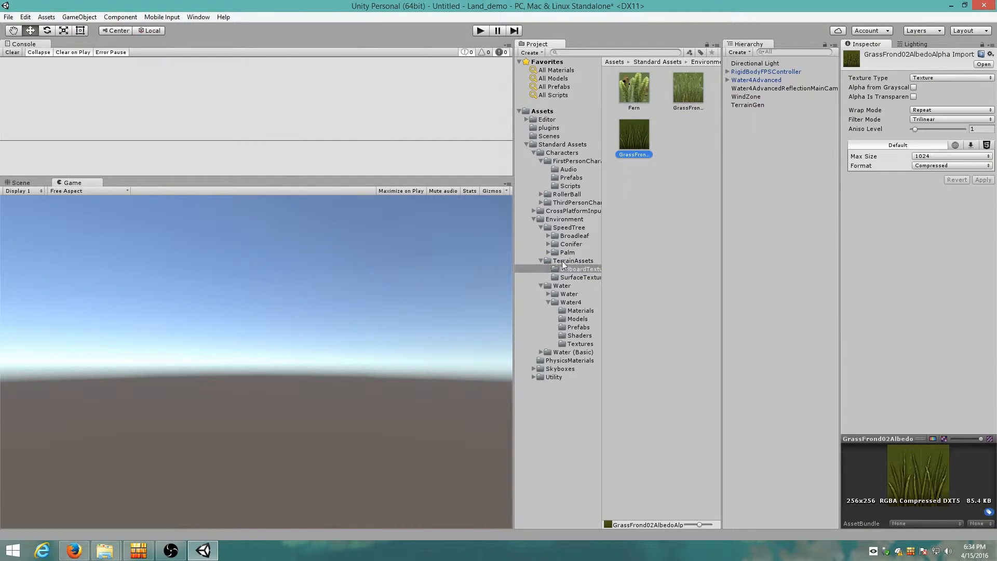
Add the SpeedTree models Broadleaf_Desktop and Conifer_Desktop to TerrainGen's Trees array
click(561, 219)
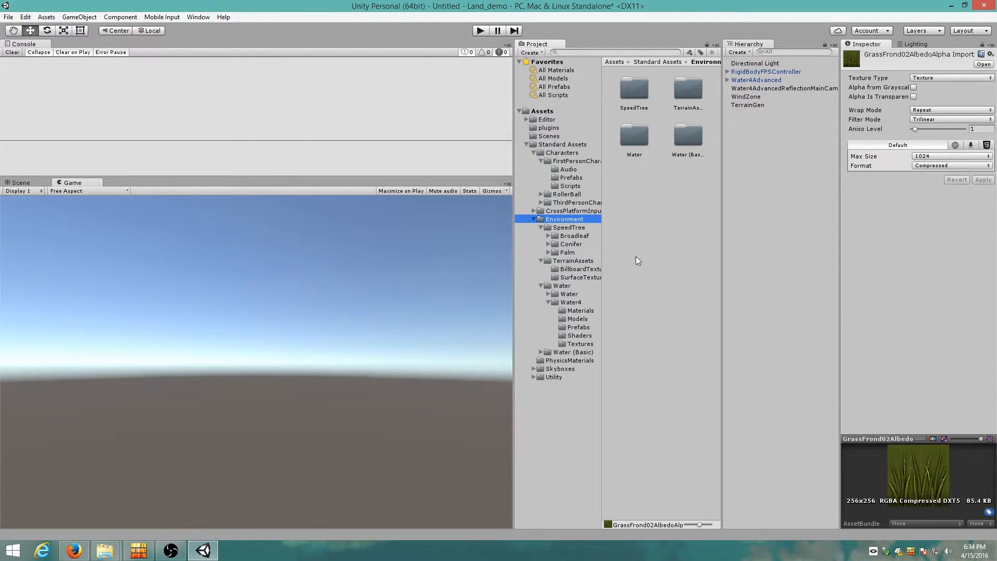
click(748, 105)
scroll(943, 275, down, 3)
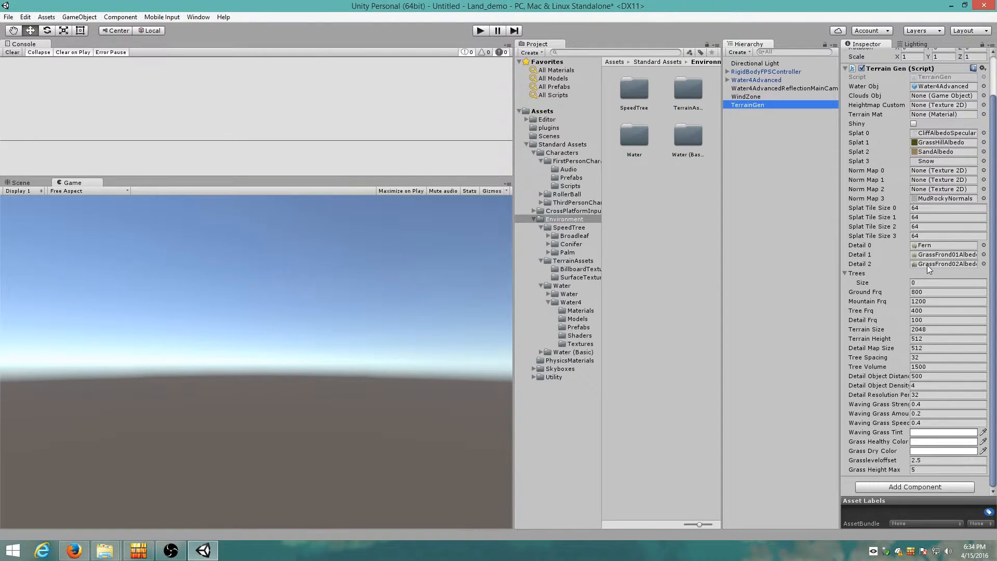
click(855, 273)
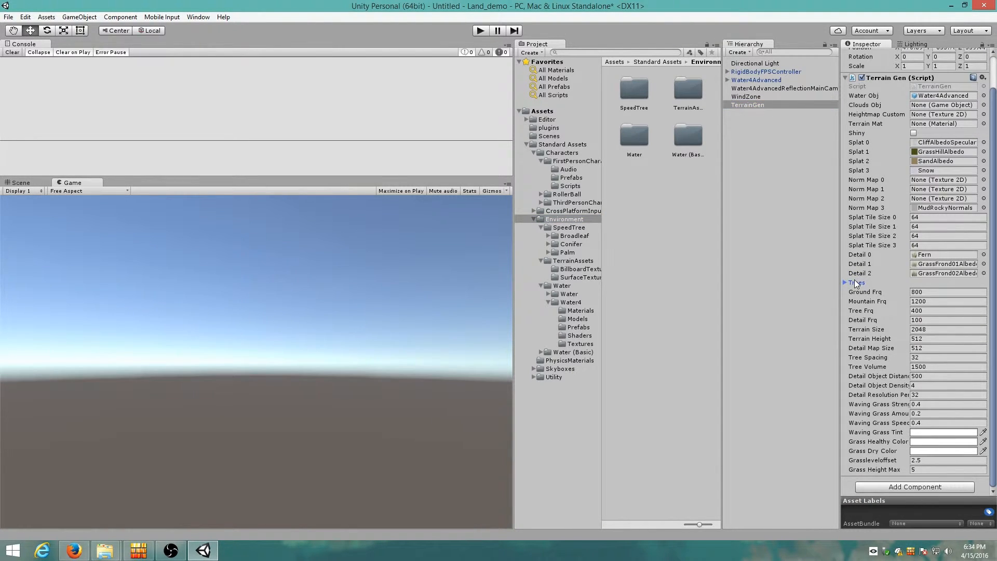
click(855, 282)
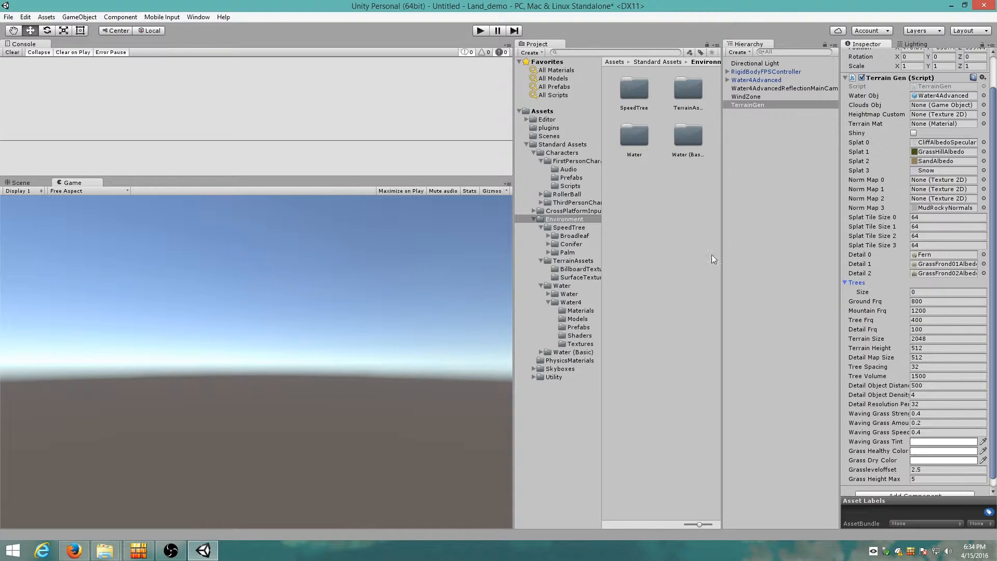
click(568, 227)
click(573, 236)
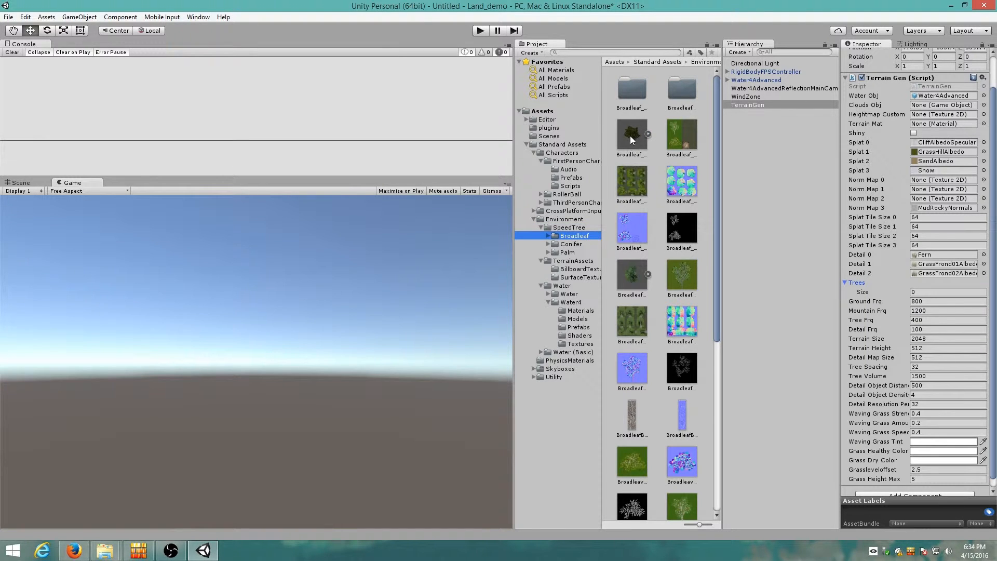
drag(631, 139, 860, 310)
click(571, 244)
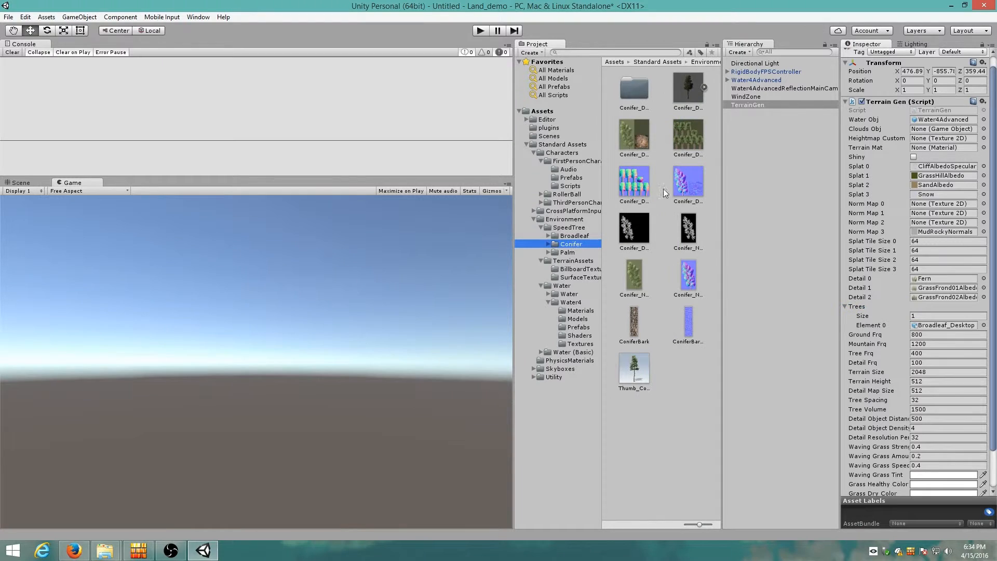
drag(684, 94, 871, 310)
Examine the Ground Frq and Mountain Frq values of the Terrain Gen script
click(933, 352)
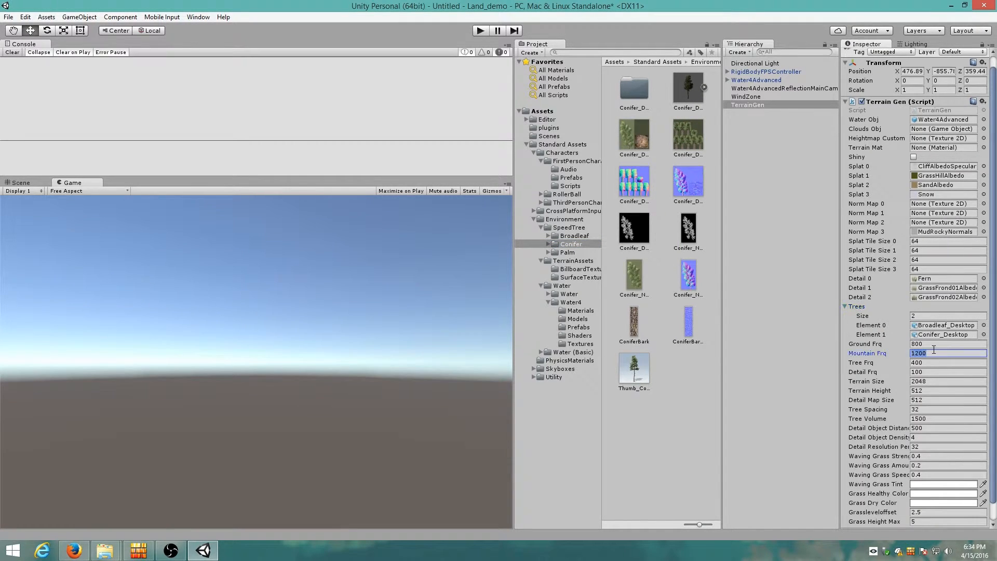
scroll(933, 350, down, 1)
click(930, 325)
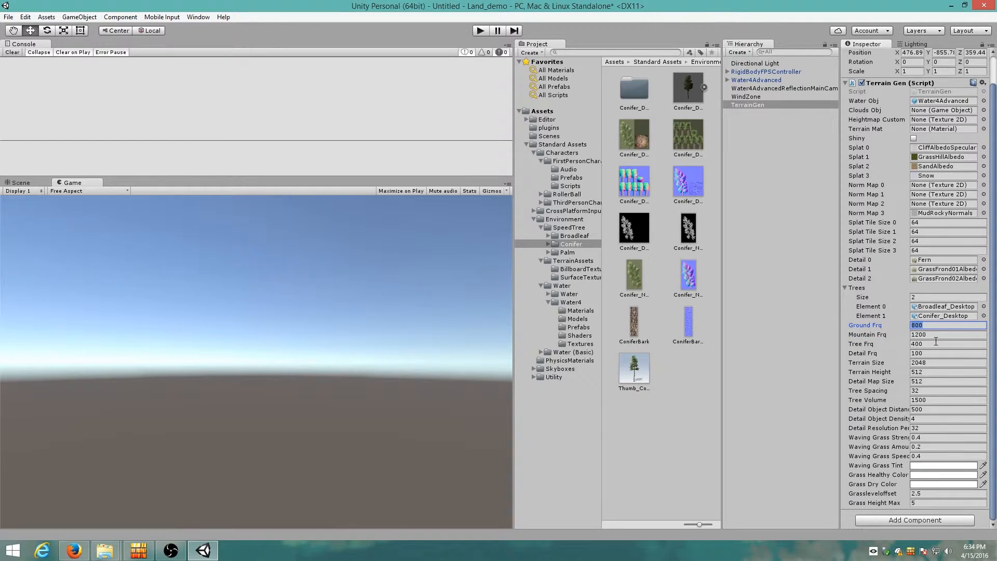
click(934, 336)
click(932, 325)
click(932, 336)
click(933, 325)
click(933, 335)
click(934, 325)
click(934, 334)
click(933, 326)
click(935, 333)
click(935, 326)
click(935, 334)
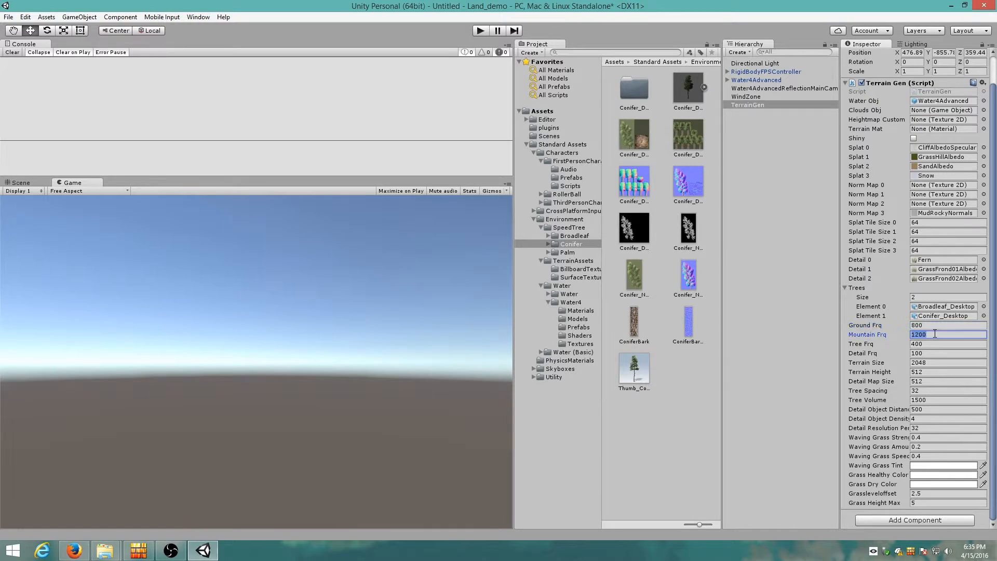
Check the Tree Frq, Detail Frq and Terrain Size values, and set Terrain Height to 400
click(935, 345)
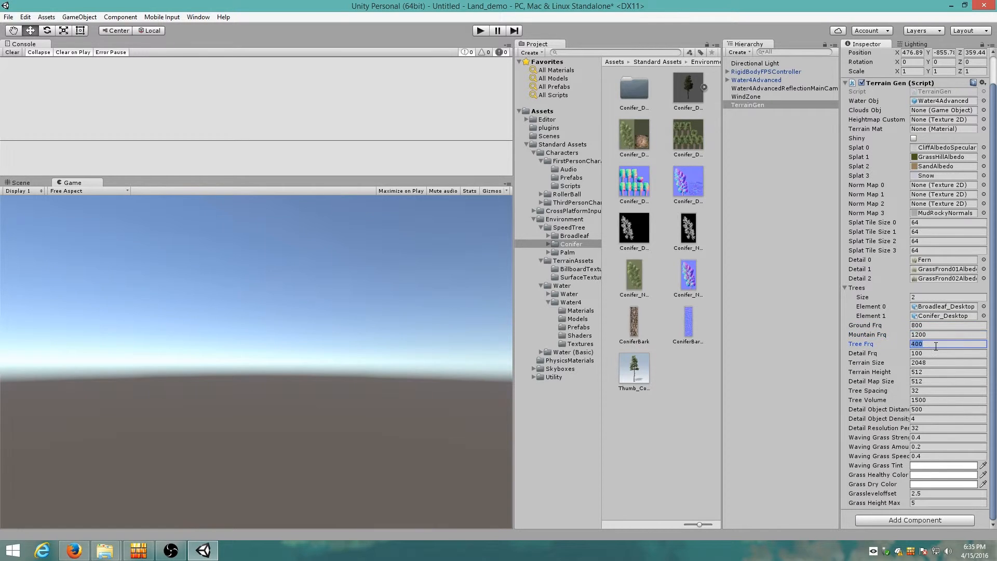
click(932, 353)
click(931, 363)
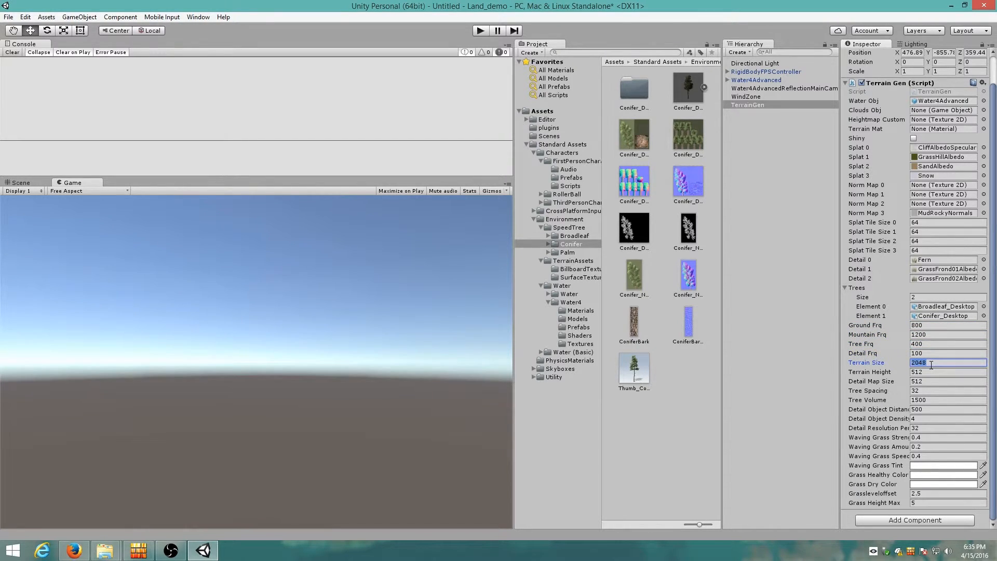
click(927, 372)
text(400)
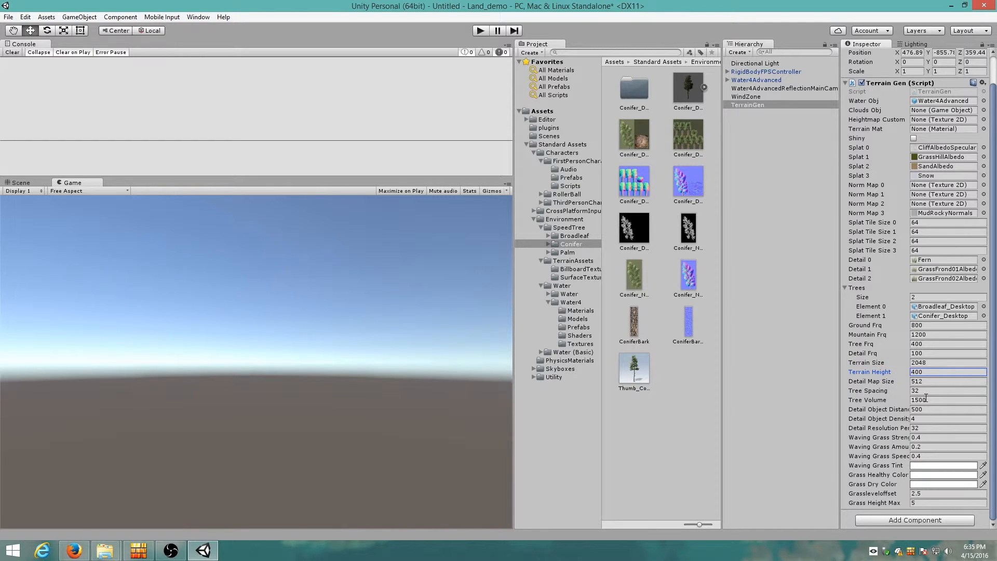
Examine the Tree Volume and Detail Object Distance values of the Terrain Gen script
click(927, 401)
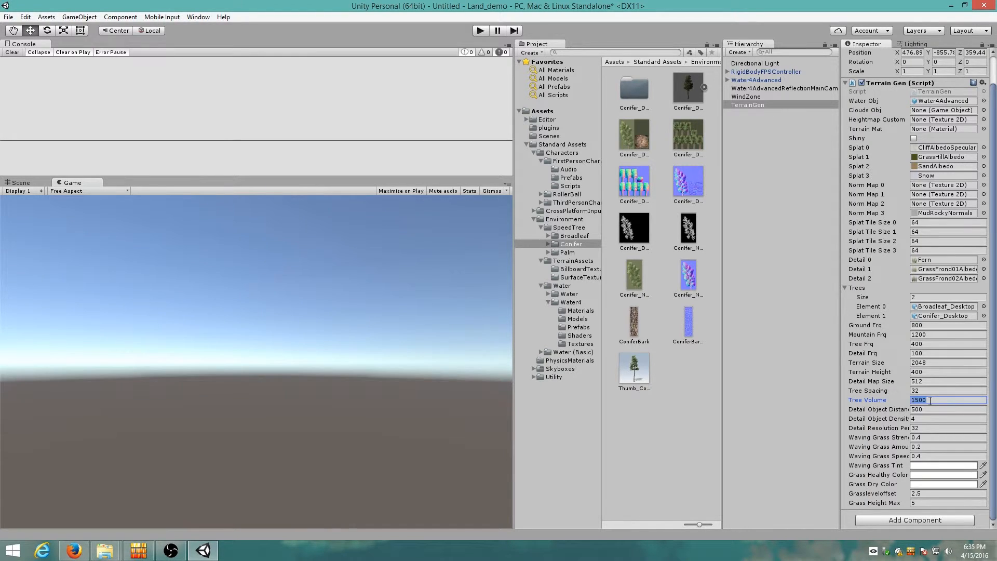
click(932, 401)
click(918, 409)
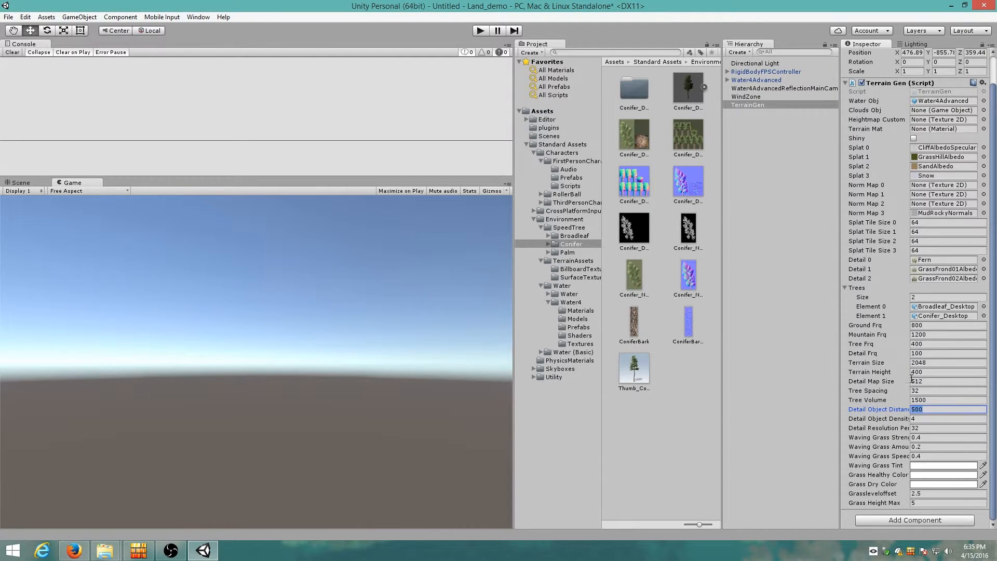
click(926, 410)
drag(928, 411, 906, 415)
Check the Detail Resolution value and the Waving Grass strength, amount and speed values of the Terrain Gen script
click(922, 437)
click(921, 446)
key(shift+Tab)
key(shift+Tab)
key(shift+Tab)
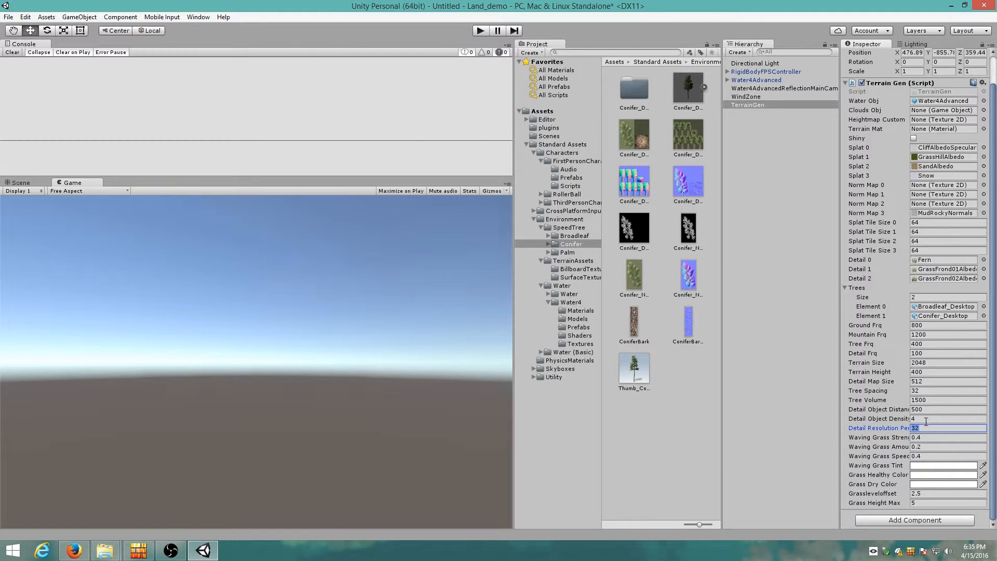
click(925, 437)
click(924, 446)
click(923, 456)
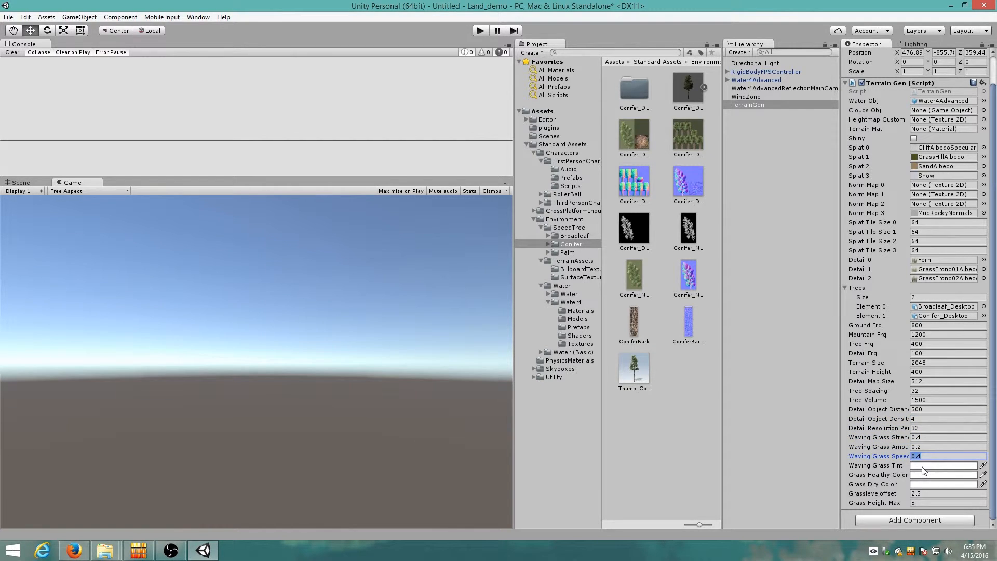
Set TerrainGen's Waving Grass Tint to light grey (DBDBDB) and its Grass Healthy Color to a medium grey
click(924, 466)
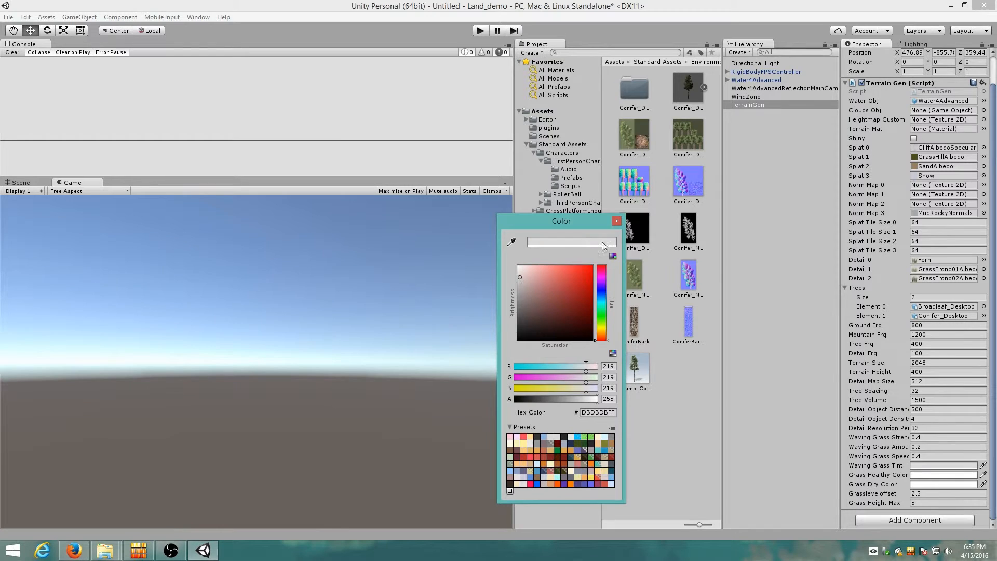
click(617, 221)
click(917, 483)
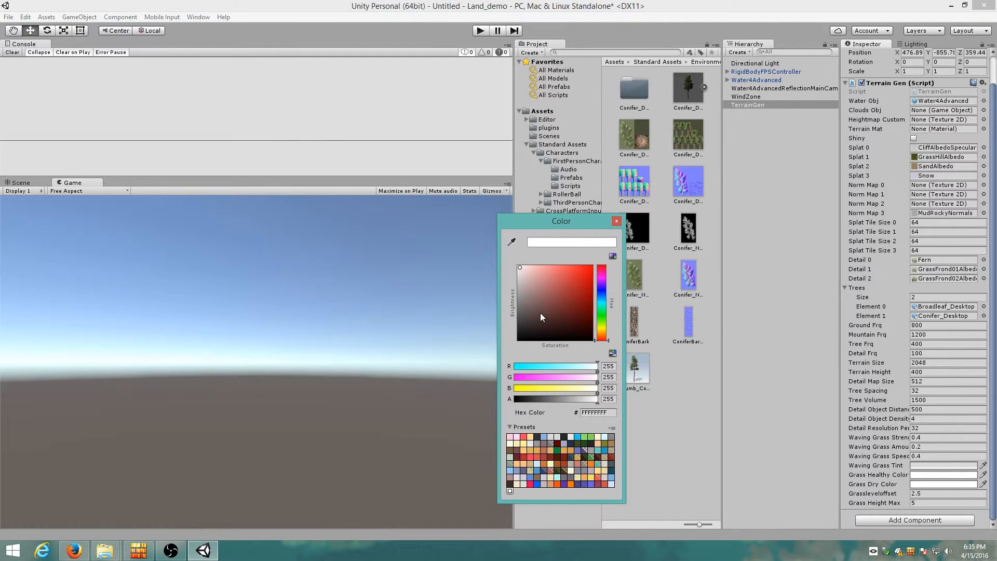
drag(543, 315, 518, 300)
click(617, 220)
Set TerrainGen's Grass Dry Color to olive brown (726632) and collapse the Terrain Gen script component
click(937, 483)
drag(601, 335, 602, 330)
click(547, 299)
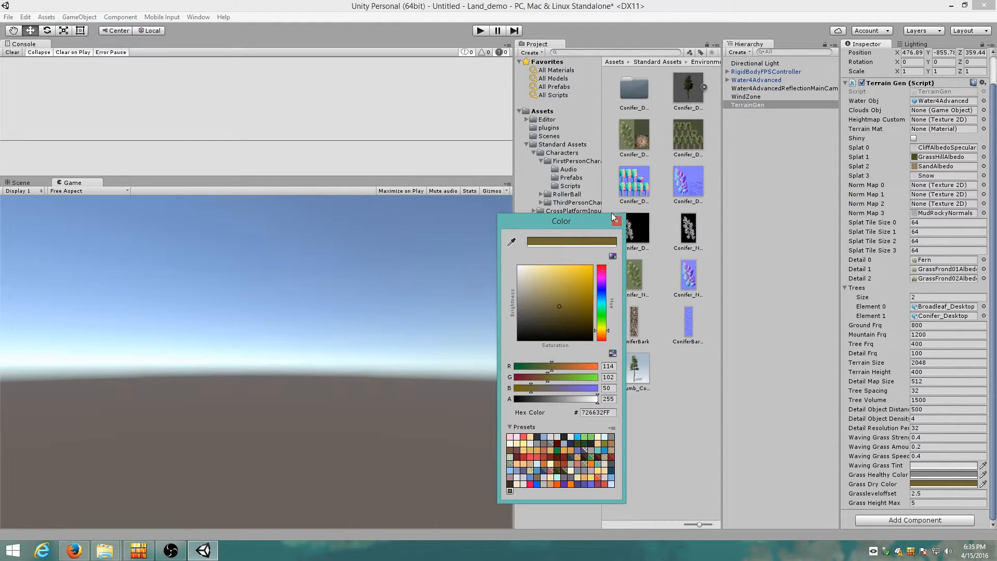
click(616, 221)
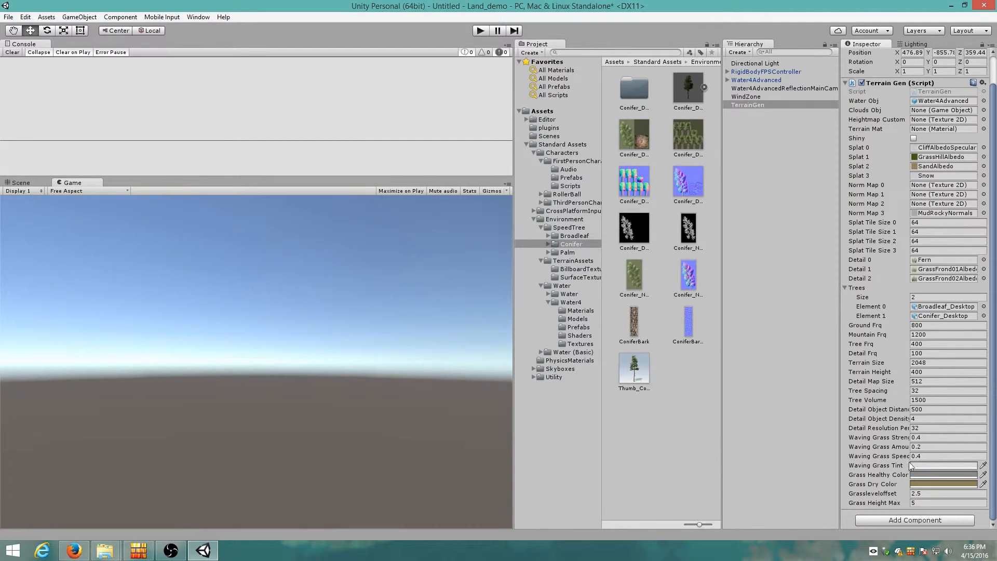
scroll(913, 494, up, 3)
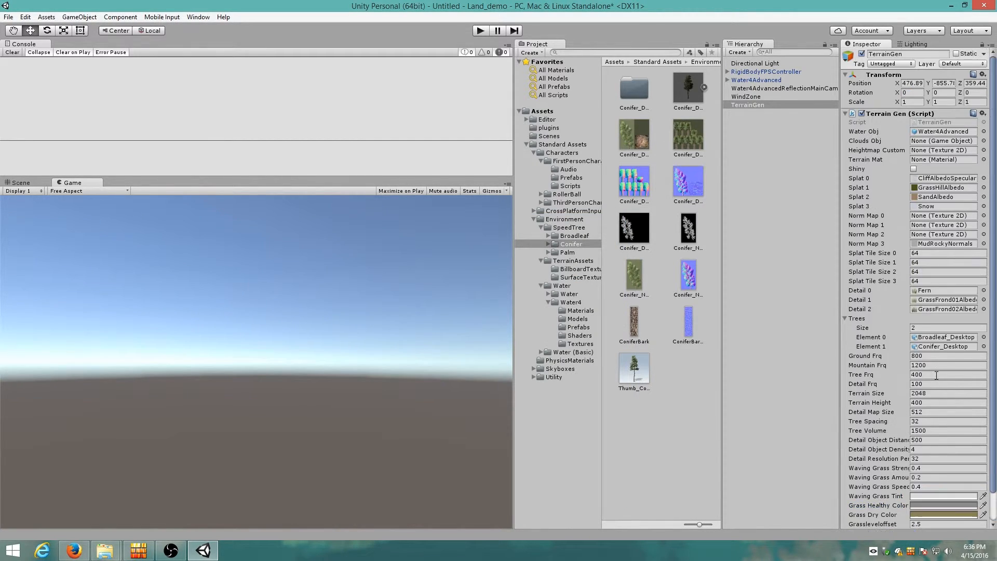
click(892, 114)
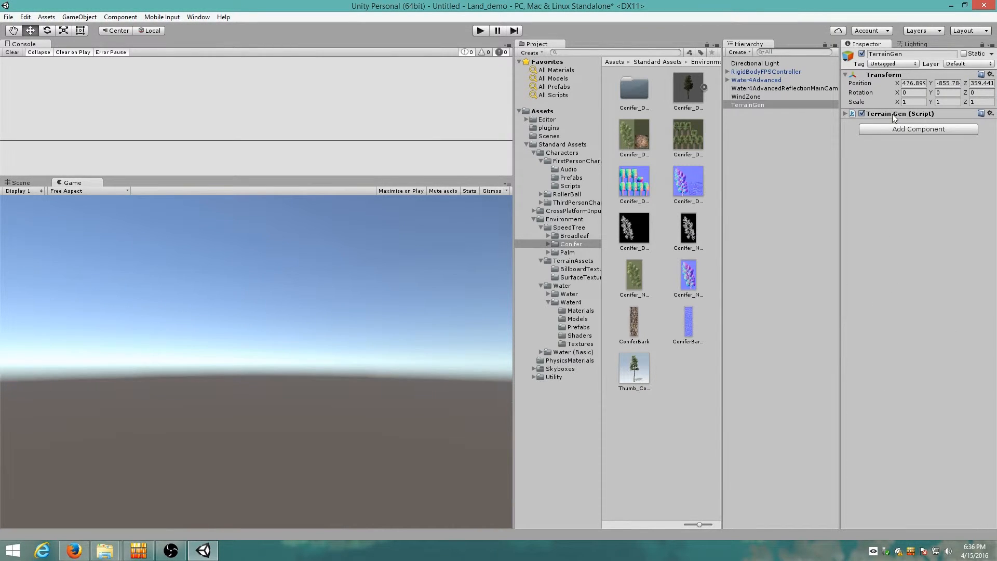
Review the scene's objects in the hierarchy from Directional Light to TerrainGen, leaving nothing selected
shift+click(758, 65)
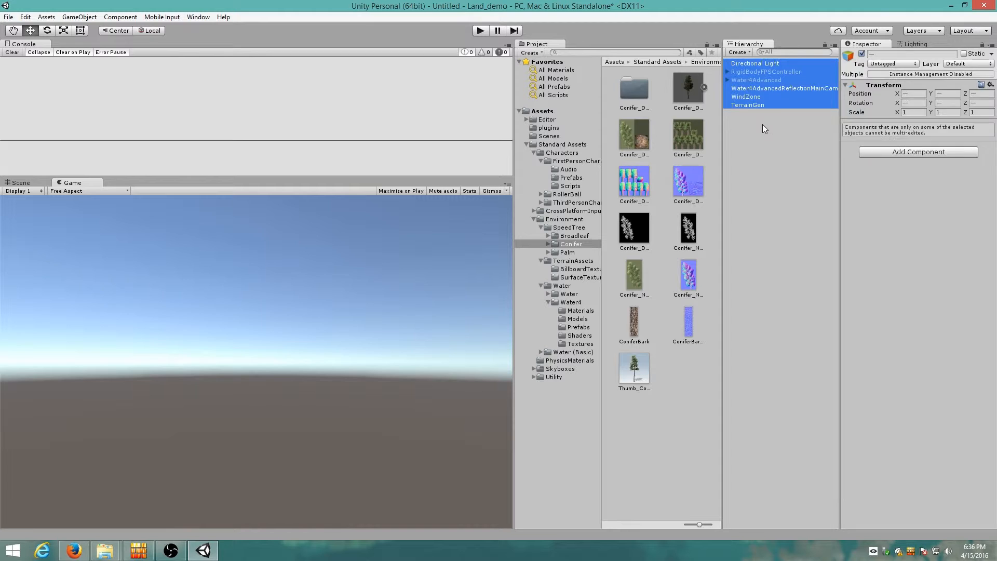
click(762, 124)
click(761, 66)
shift+click(758, 104)
click(771, 146)
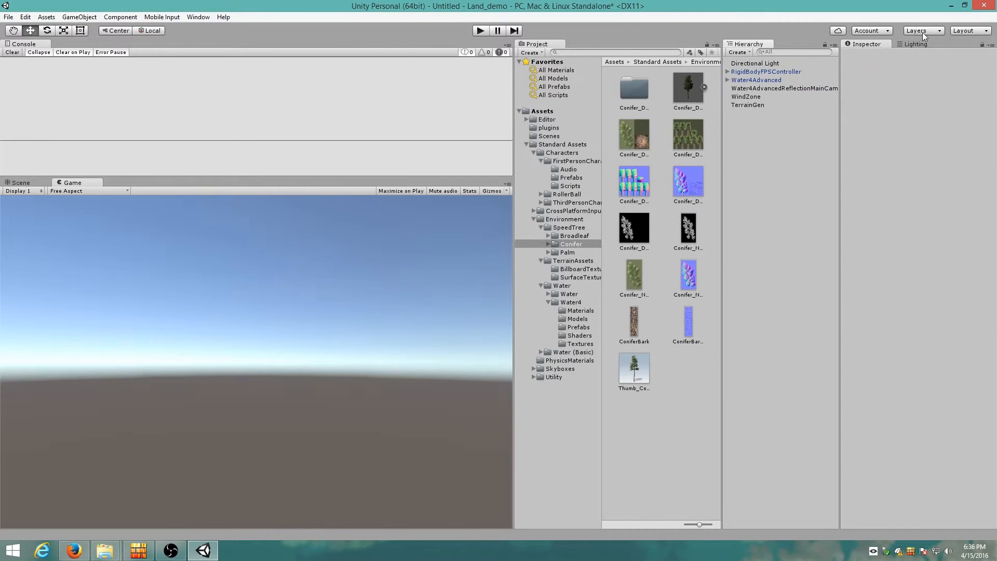
Assign the Sunny3 Skybox material as the skybox in the scene's lighting settings
click(912, 44)
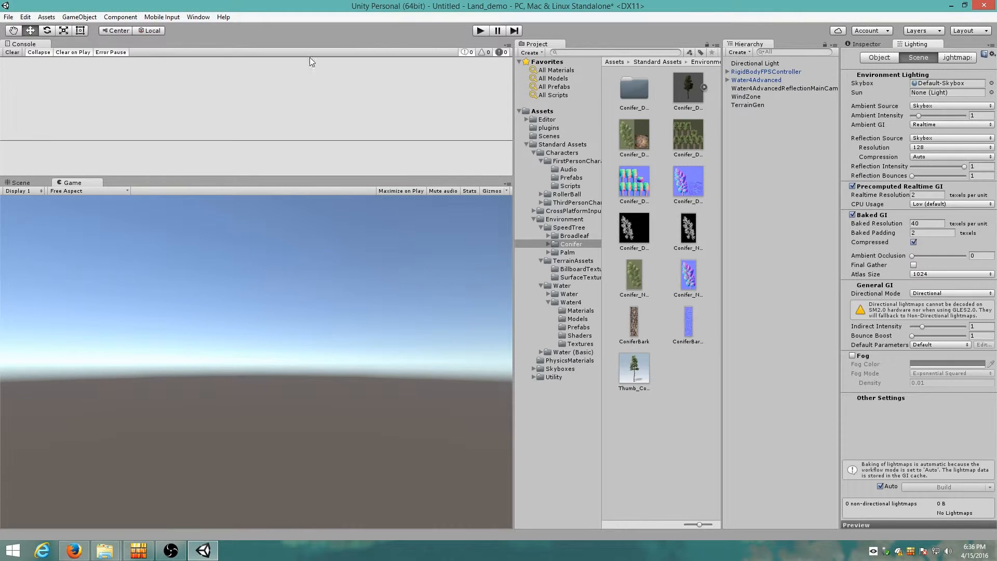
click(198, 17)
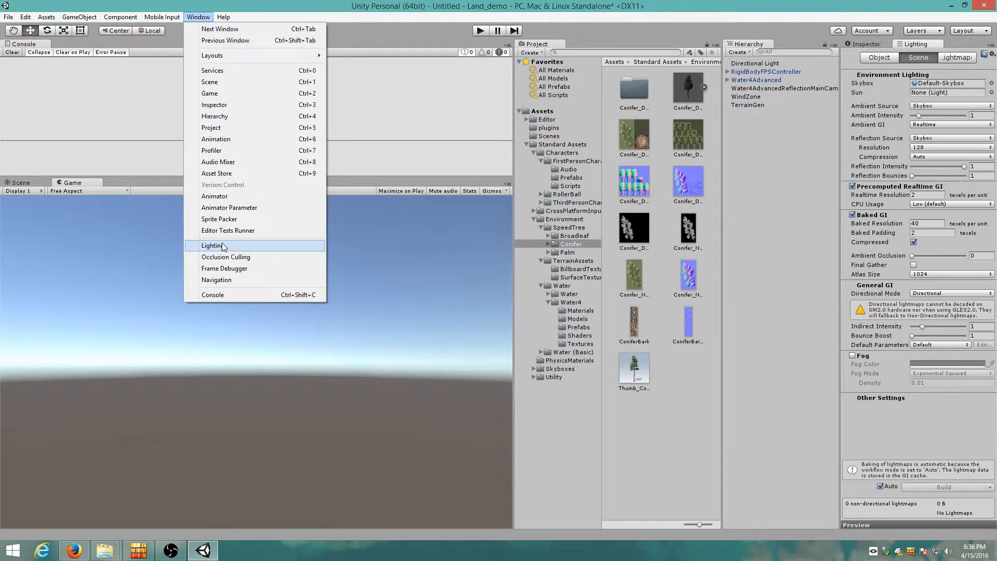
click(775, 266)
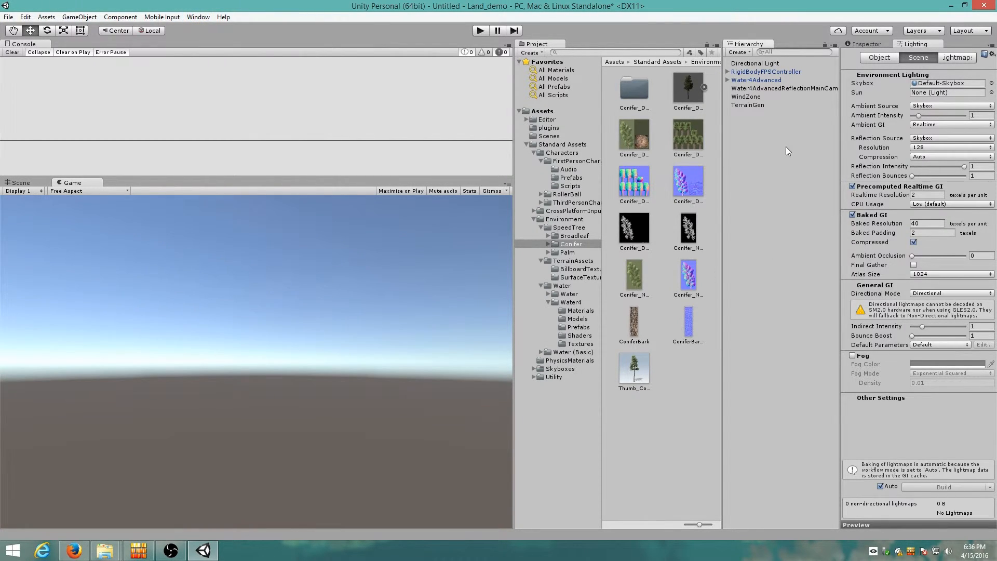
click(992, 84)
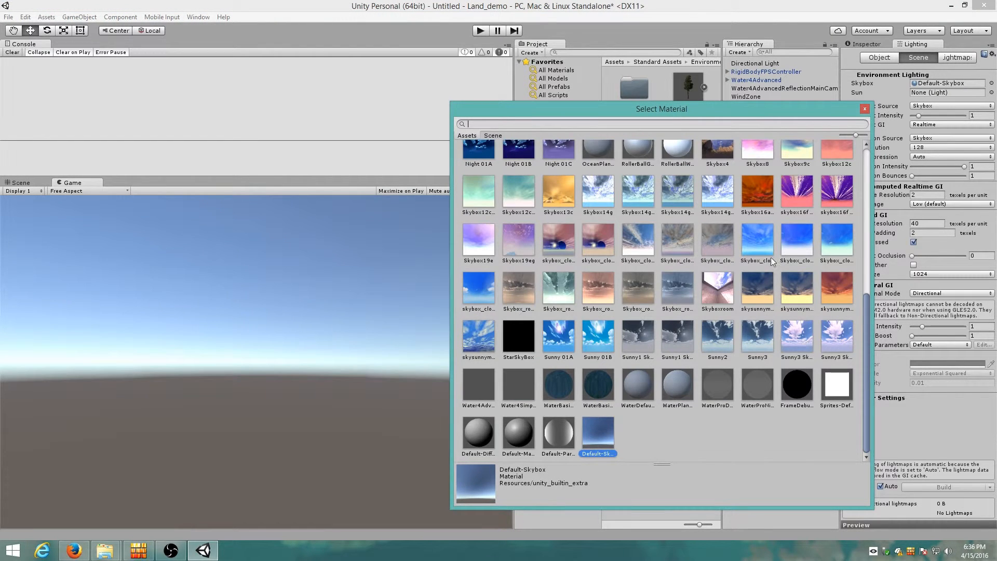
scroll(644, 217, up, 3)
scroll(675, 247, up, 3)
scroll(617, 254, down, 3)
scroll(690, 248, up, 3)
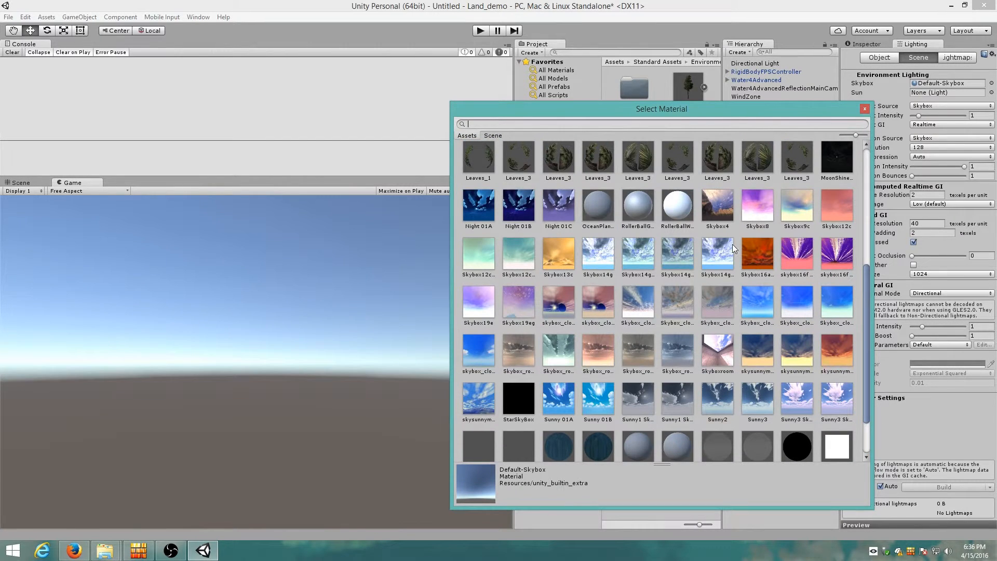
scroll(735, 248, down, 3)
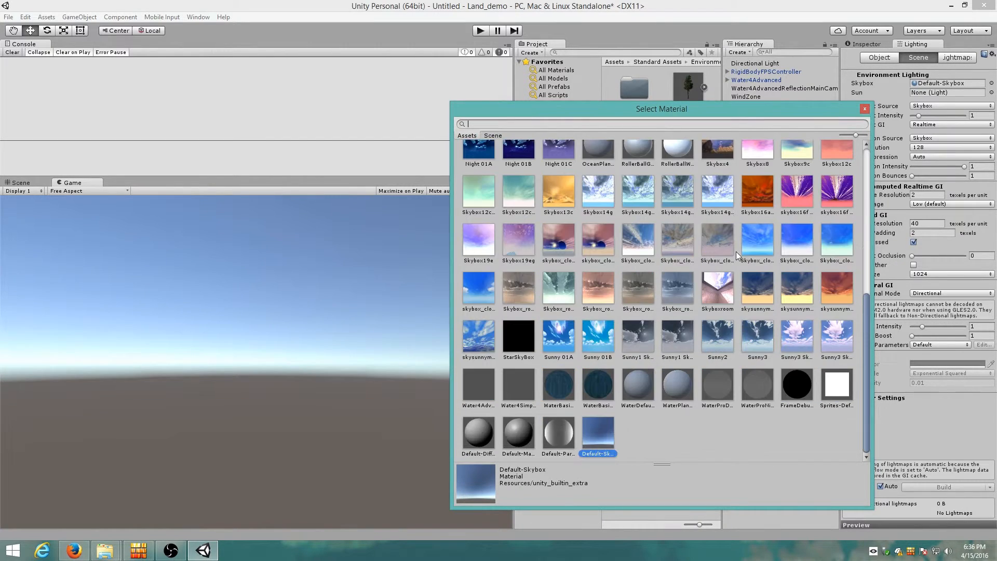
double_click(797, 336)
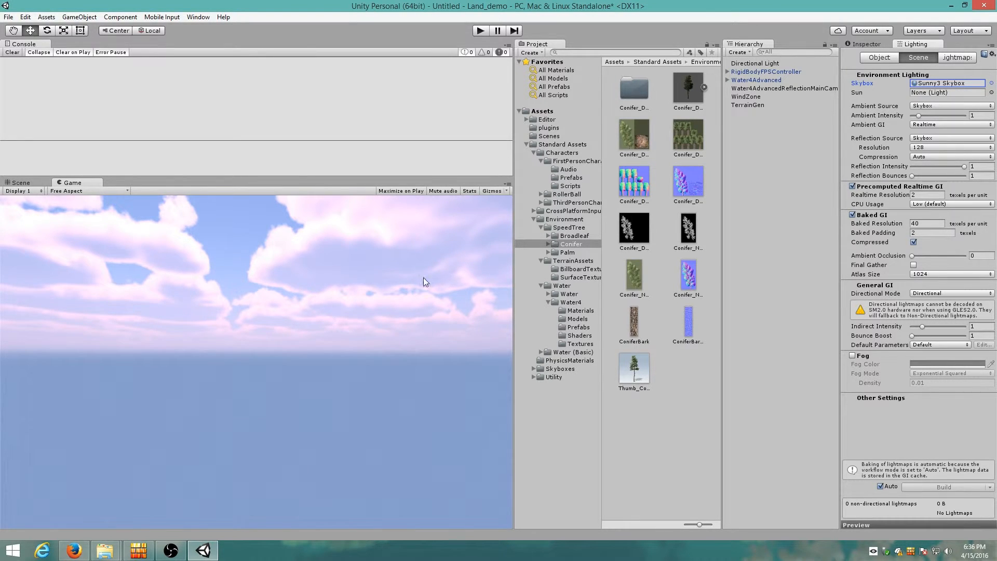
Set the scene's Ambient Source to Color with a greyish blue ambient color (6F81A6)
click(943, 105)
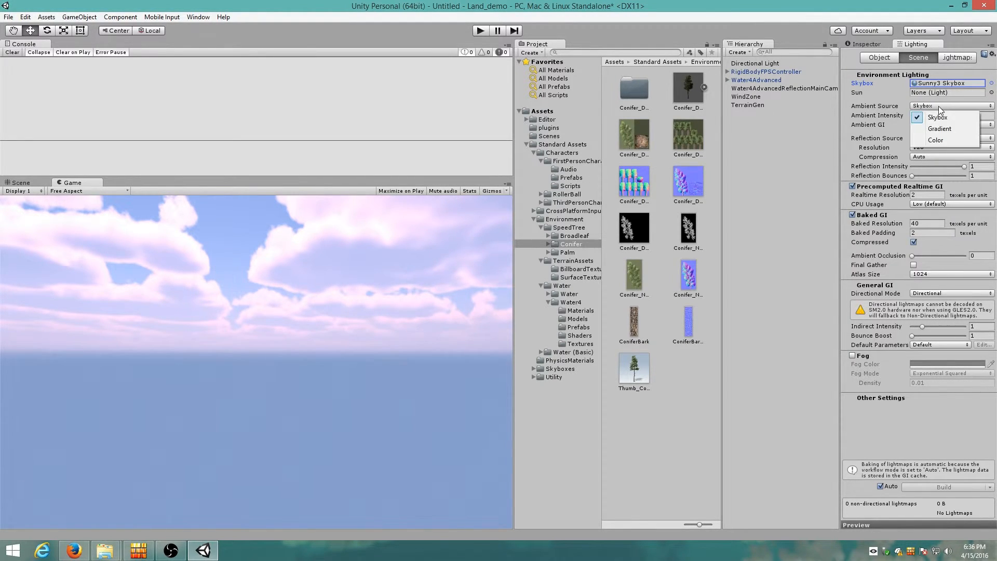
click(941, 141)
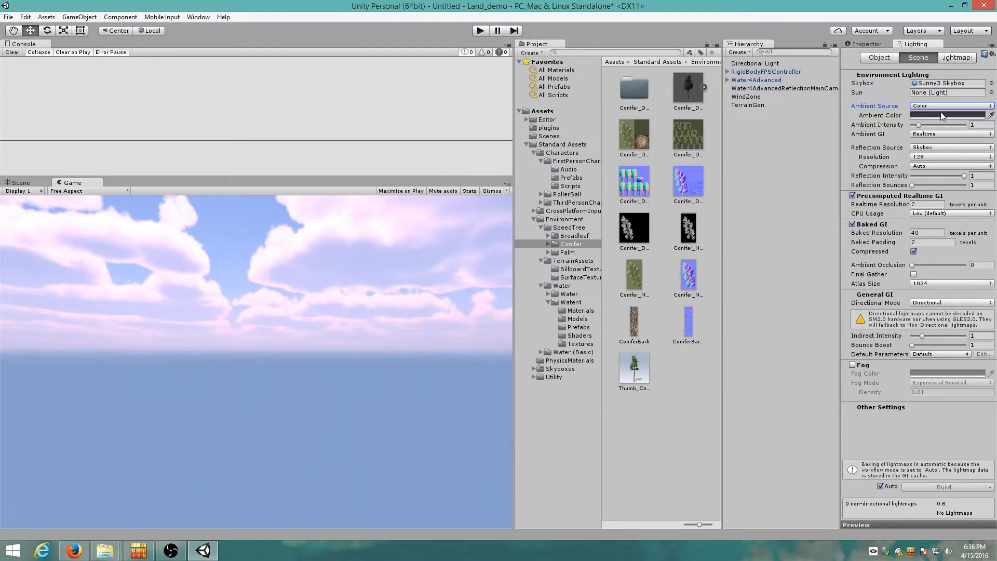
click(927, 115)
drag(531, 297, 584, 255)
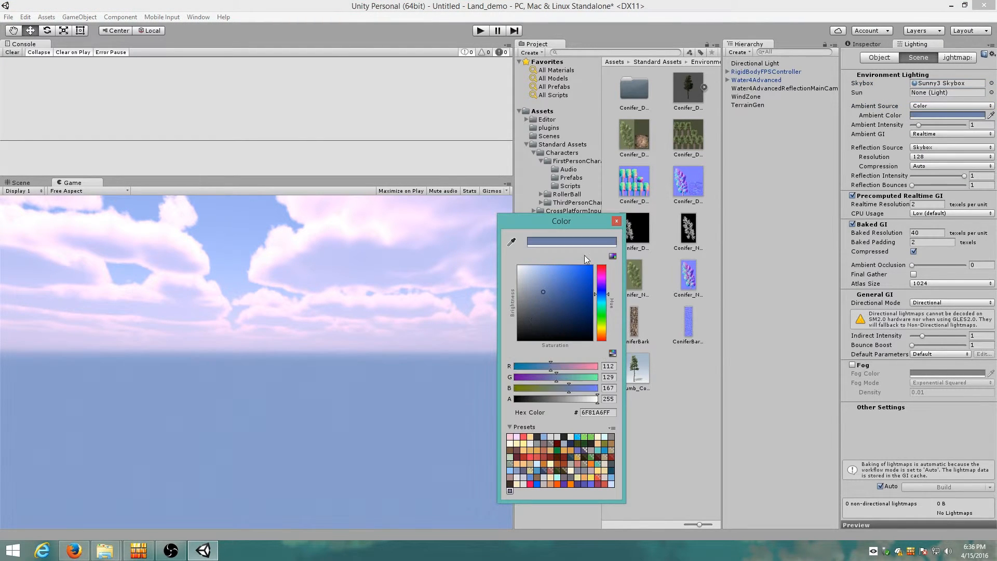
click(617, 221)
Enable fog in the scene's lighting settings with a density of 0.0025
click(852, 365)
click(947, 391)
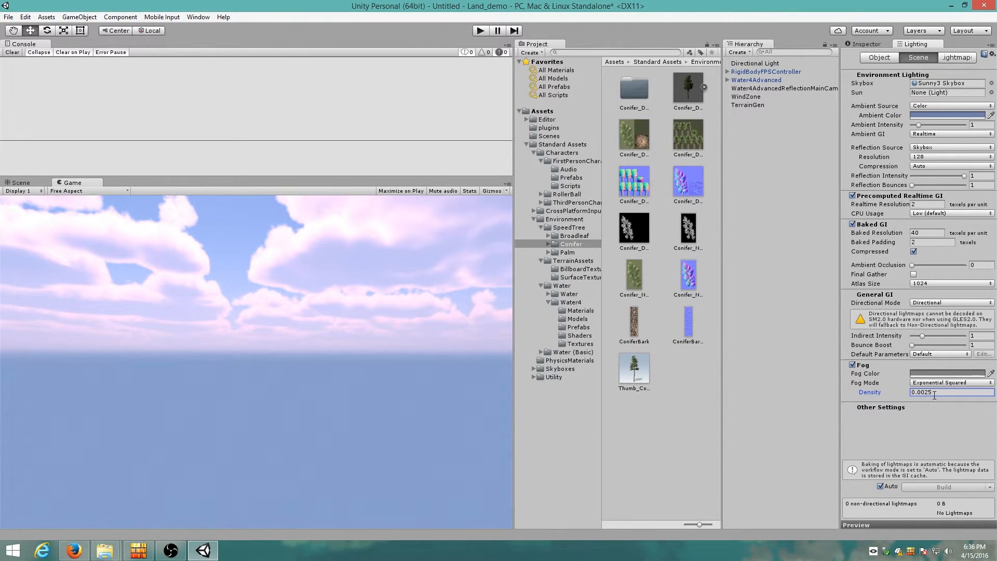
click(933, 392)
click(919, 392)
drag(929, 394, 912, 392)
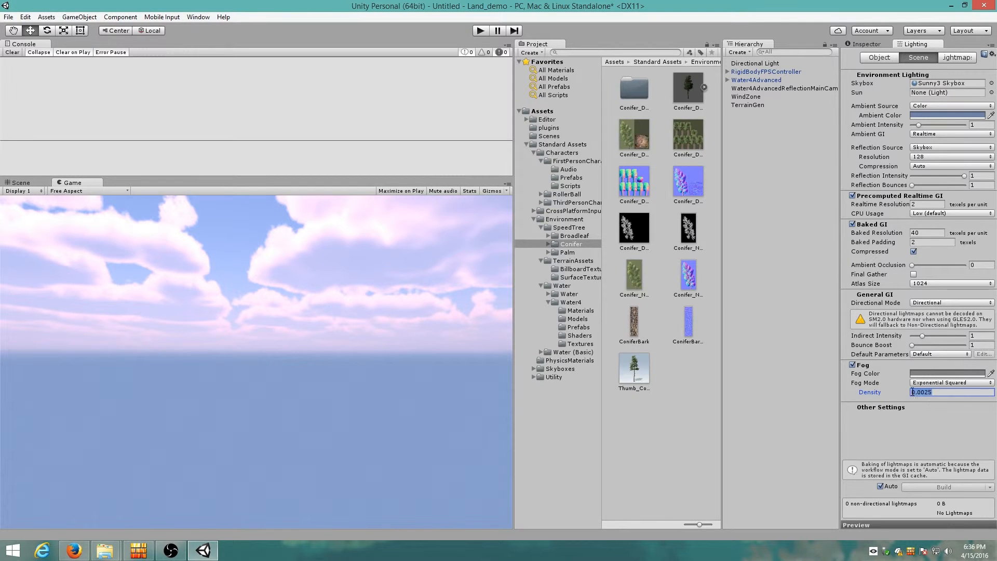
Set the fog color to the blue sampled from the lower part of the sky in the game view
click(967, 370)
click(539, 298)
click(512, 242)
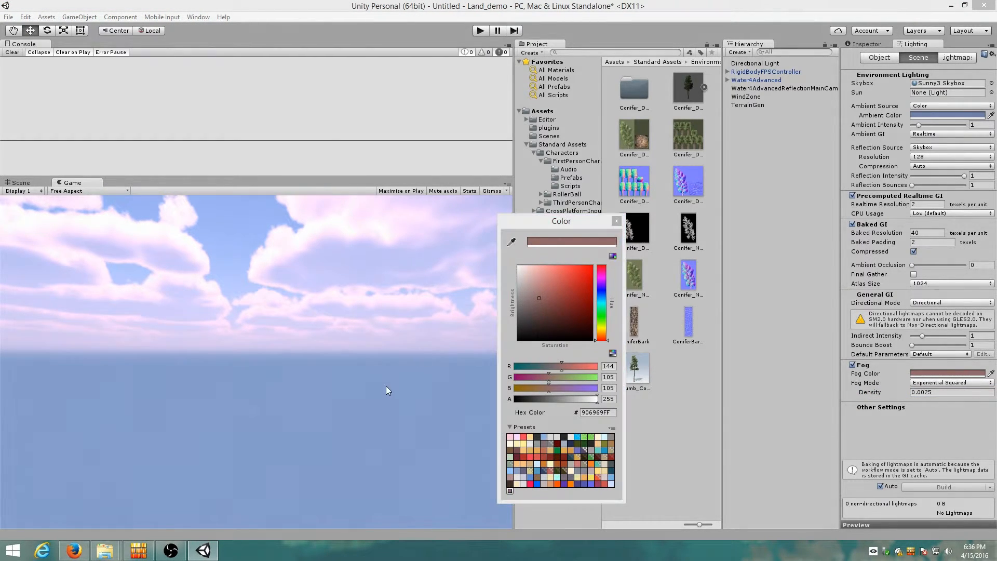
click(386, 385)
click(617, 222)
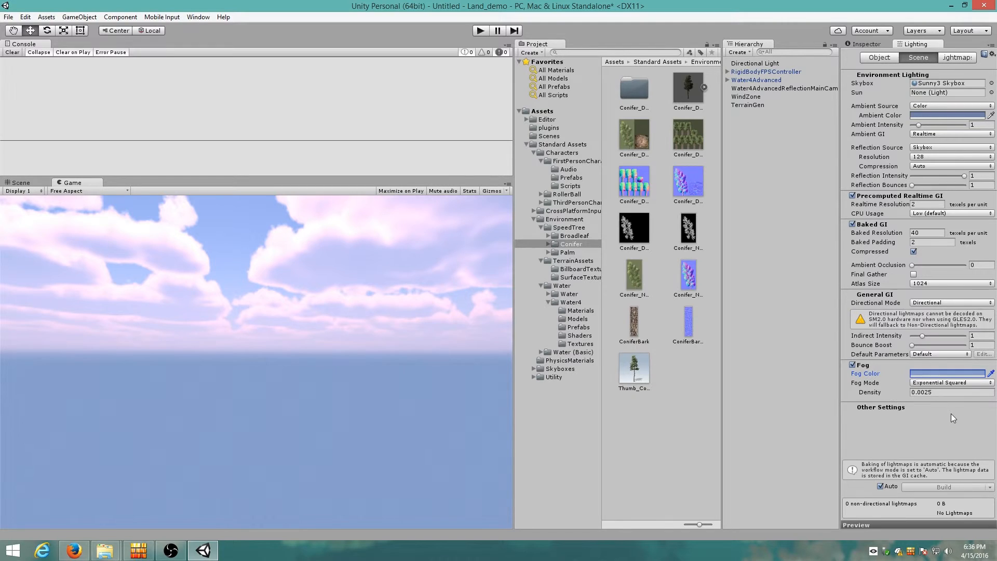
Set the WindZone's Main and Turbulence values to 0.5
click(865, 45)
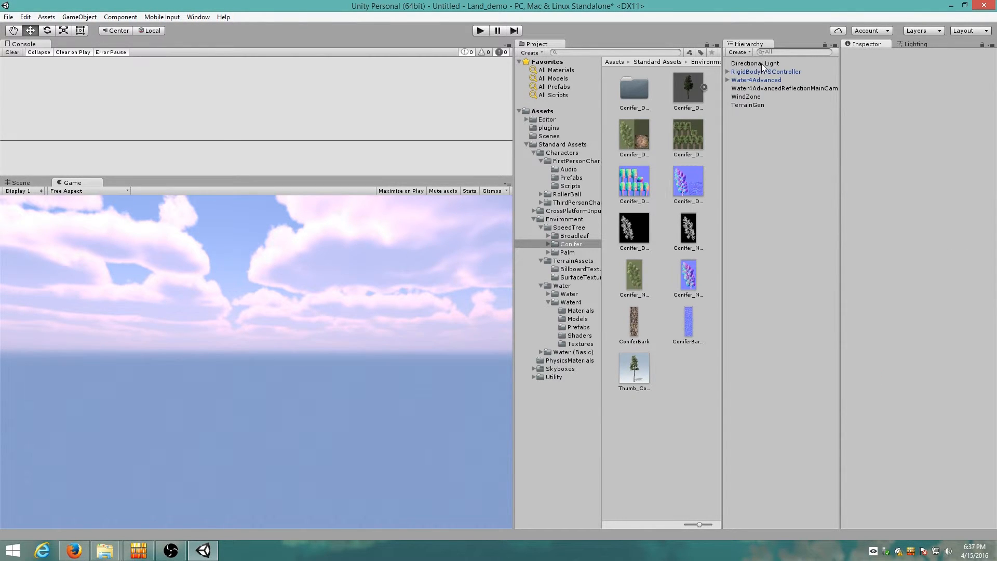
click(753, 96)
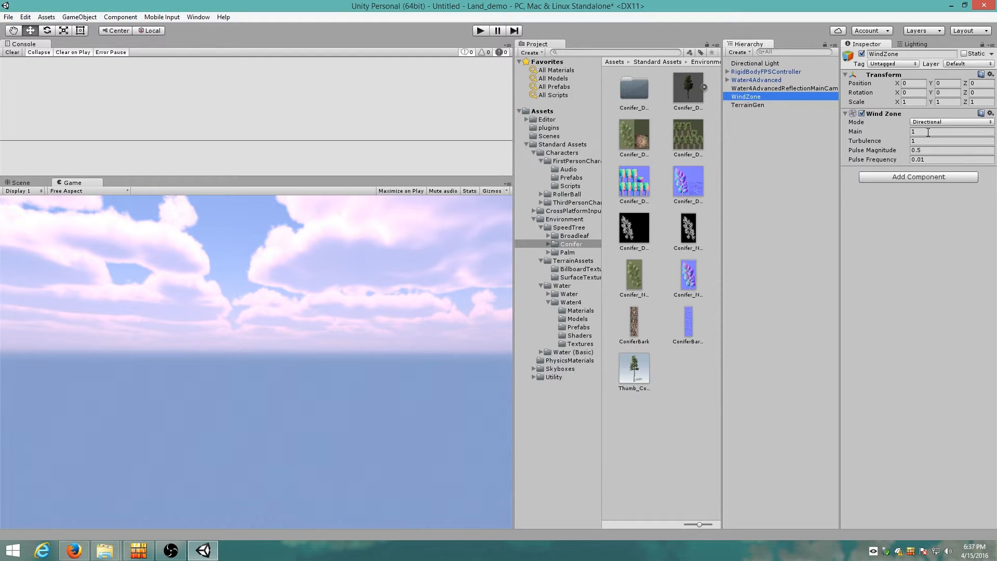
click(928, 132)
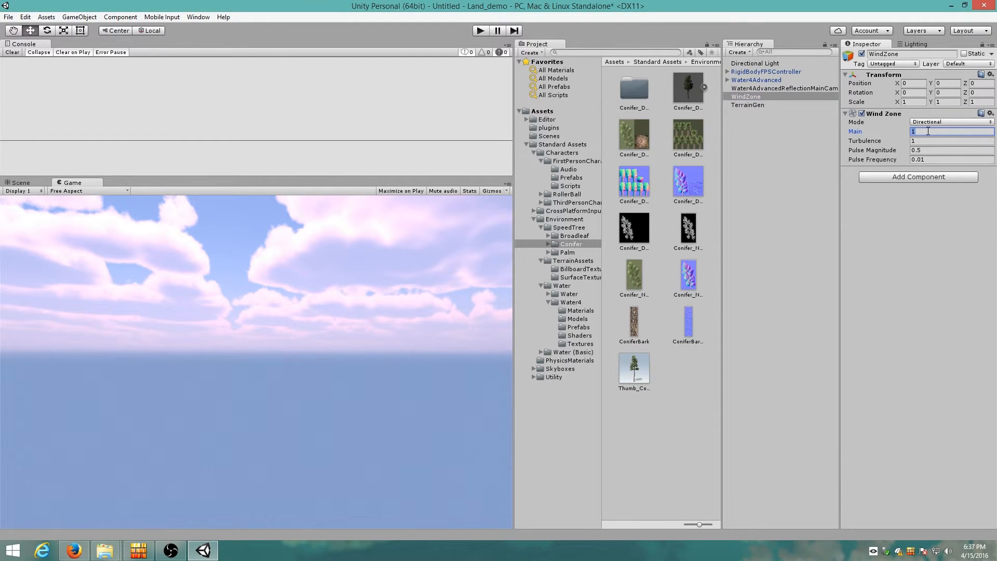
text(0.5)
click(923, 140)
text(0.5)
click(755, 105)
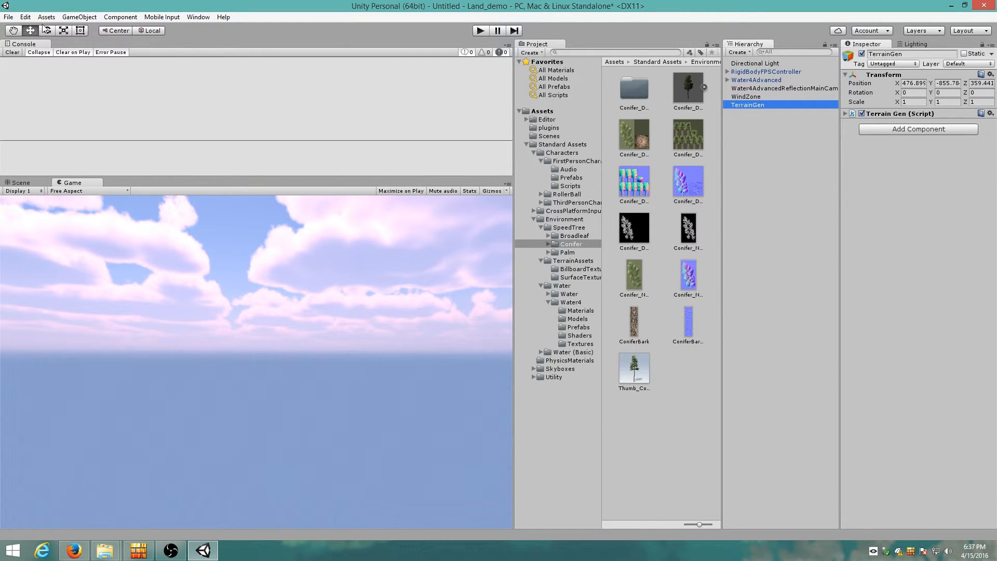
click(11, 18)
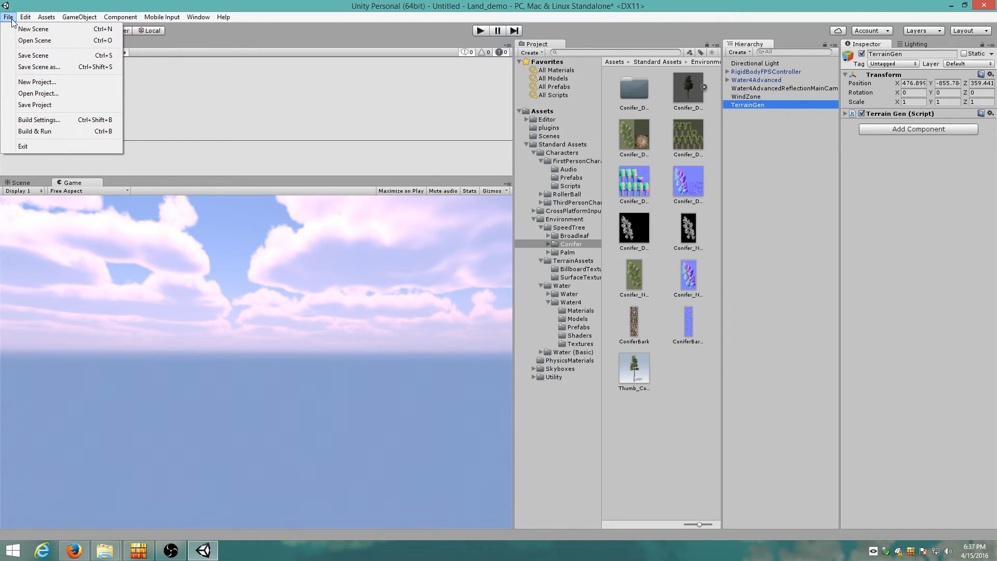
click(12, 20)
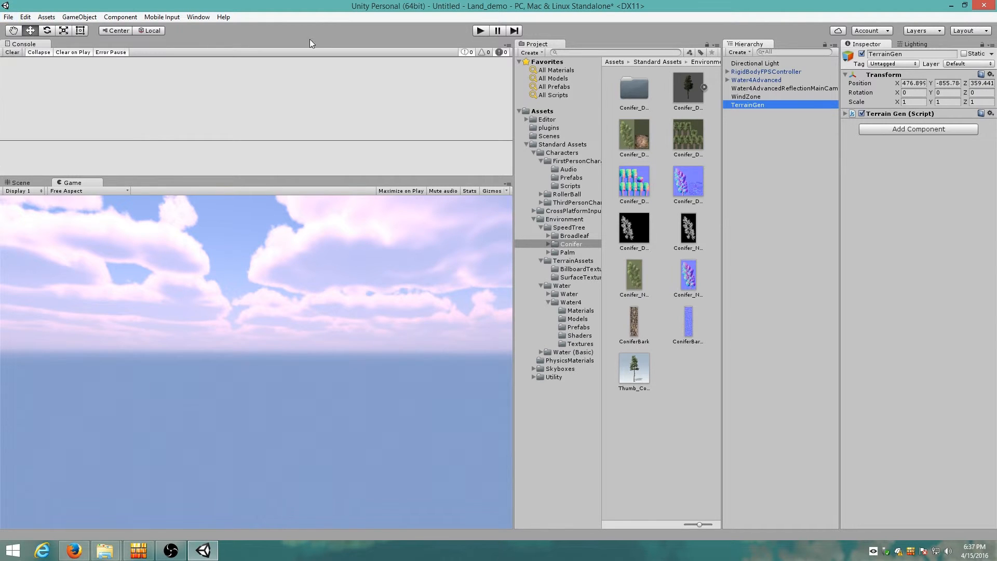
click(777, 140)
Play the scene and walk through the generated terrain to inspect its trees, grass, water and mountains
click(481, 31)
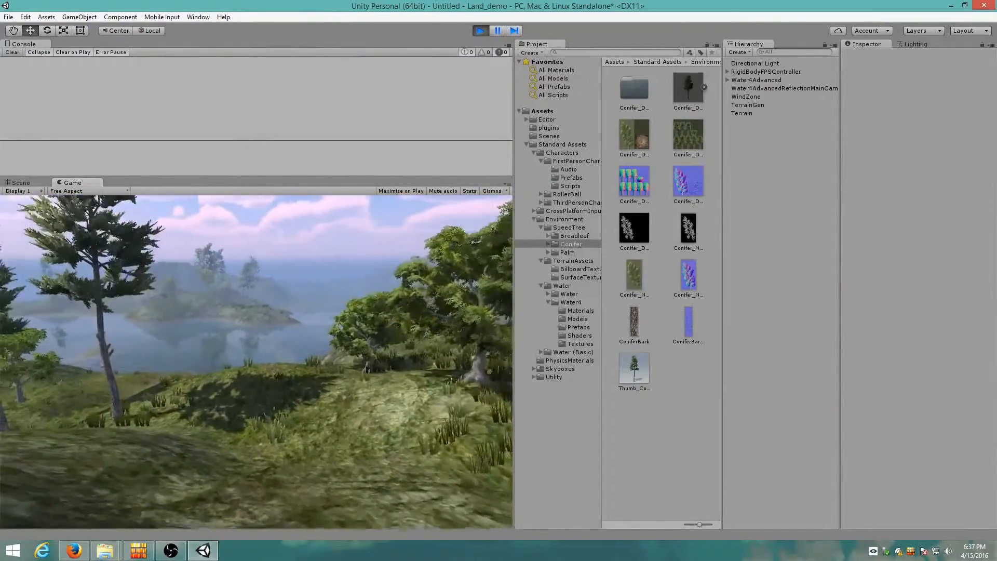
key(w)
key(w)
key(w)
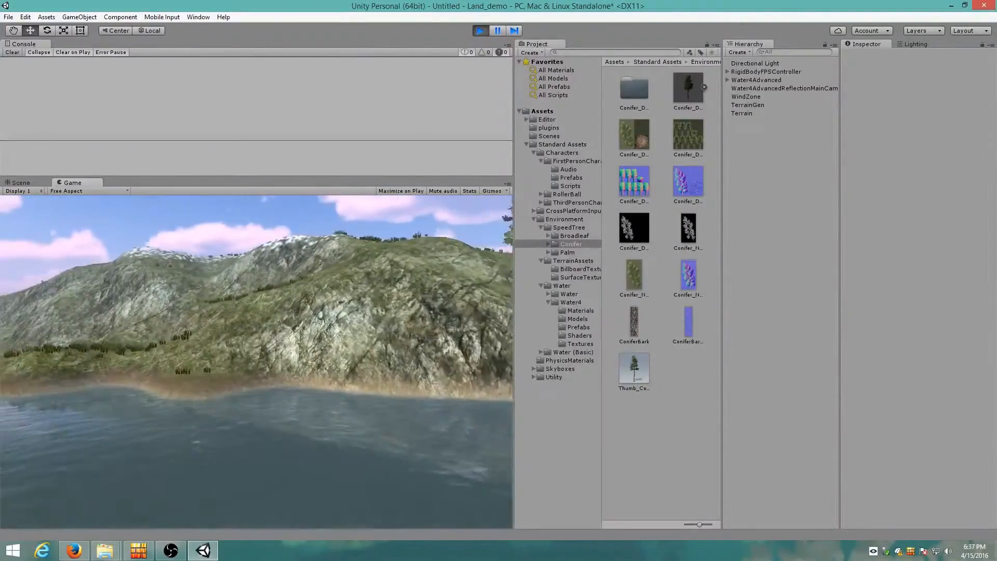
key(w)
key(w)
key(w)
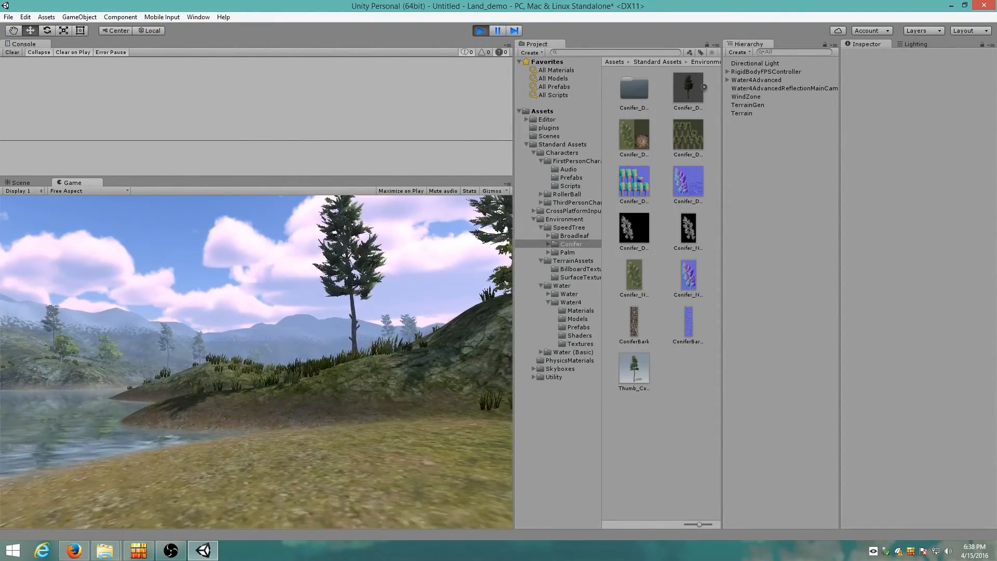
key(alt+Tab)
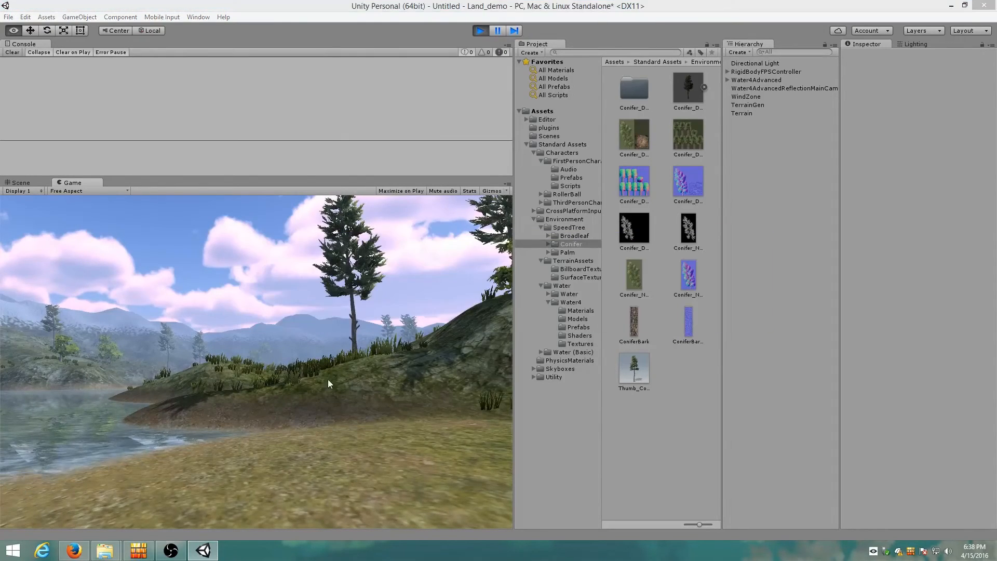